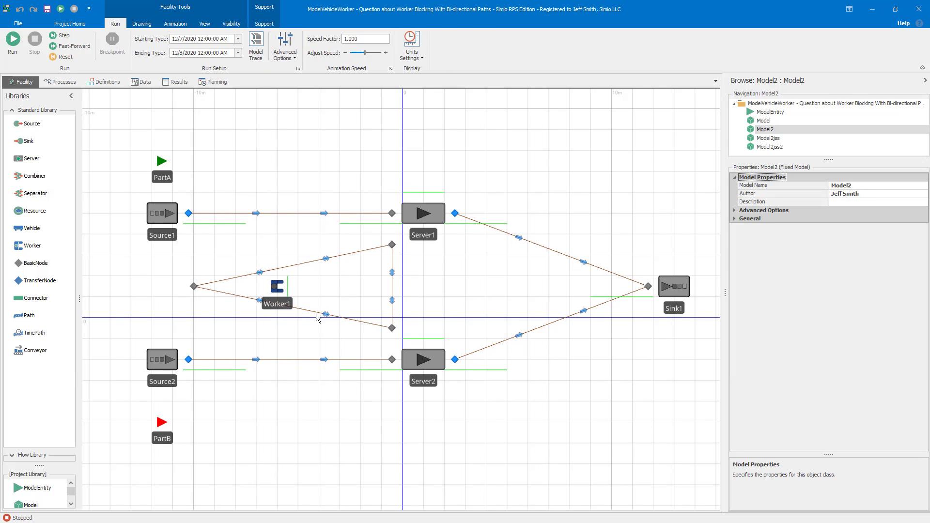
# Review the settings of Source1, Source2, Server1, Server2 and Worker1
pyautogui.click(168, 226)
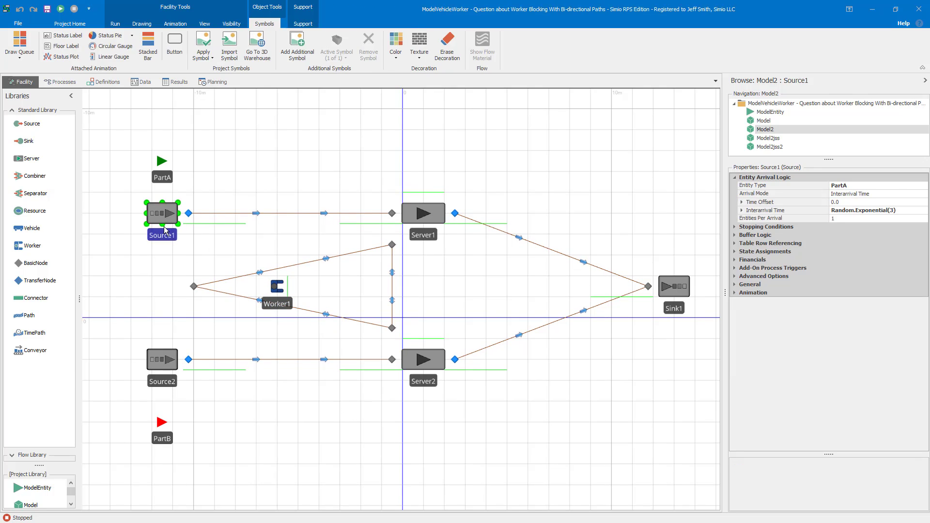
pyautogui.click(167, 360)
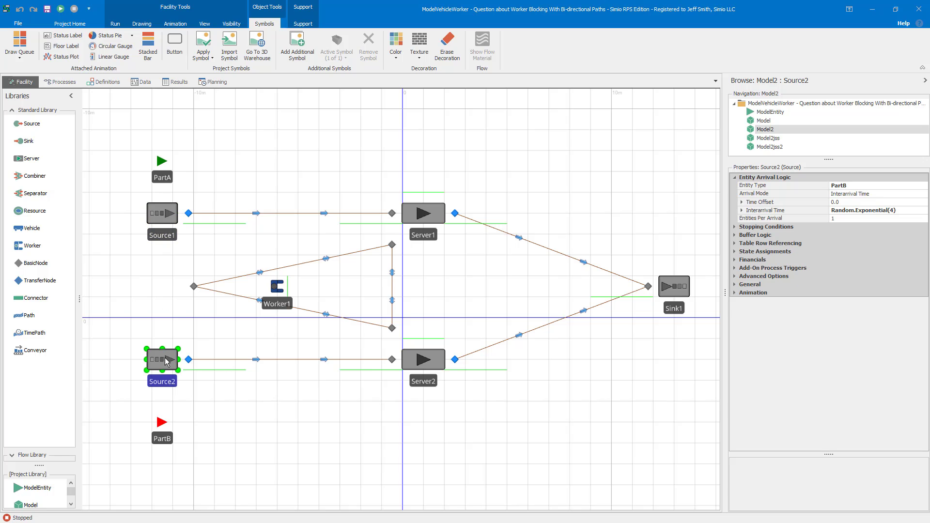
pyautogui.click(419, 220)
pyautogui.click(427, 359)
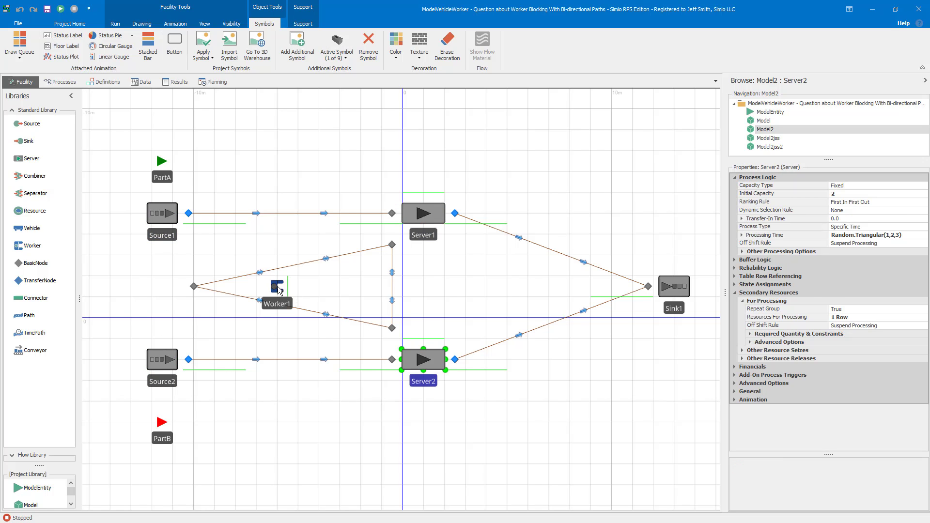
pyautogui.click(278, 289)
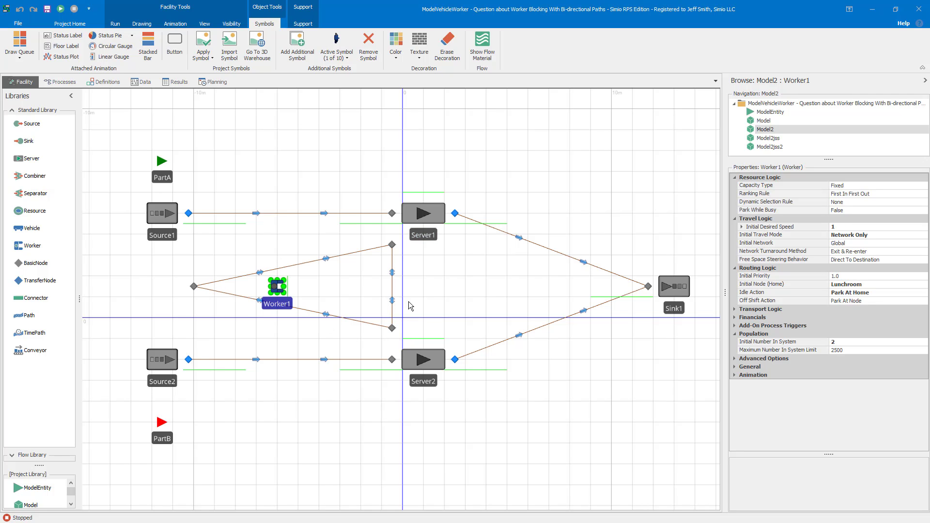
pyautogui.click(479, 291)
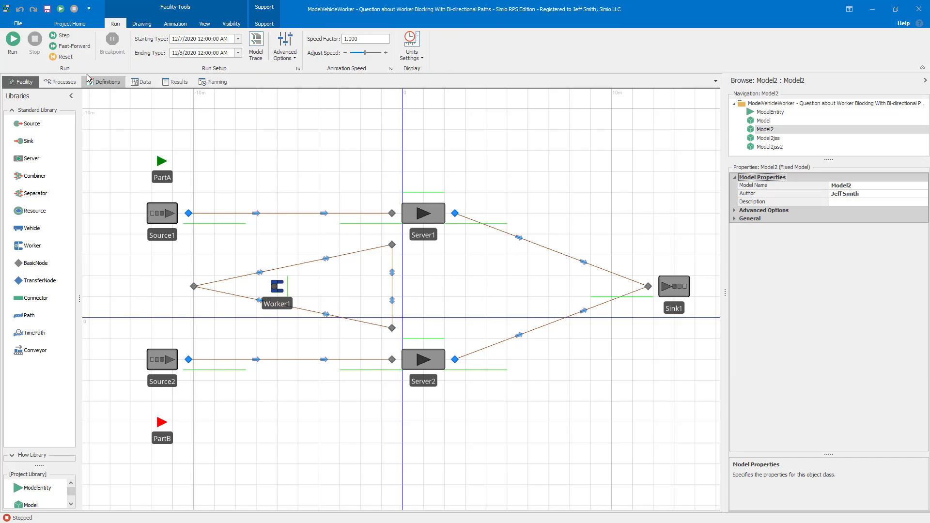
# Run the model, restart it with F5, and pause and resume to watch the worker near Server1
pyautogui.click(19, 47)
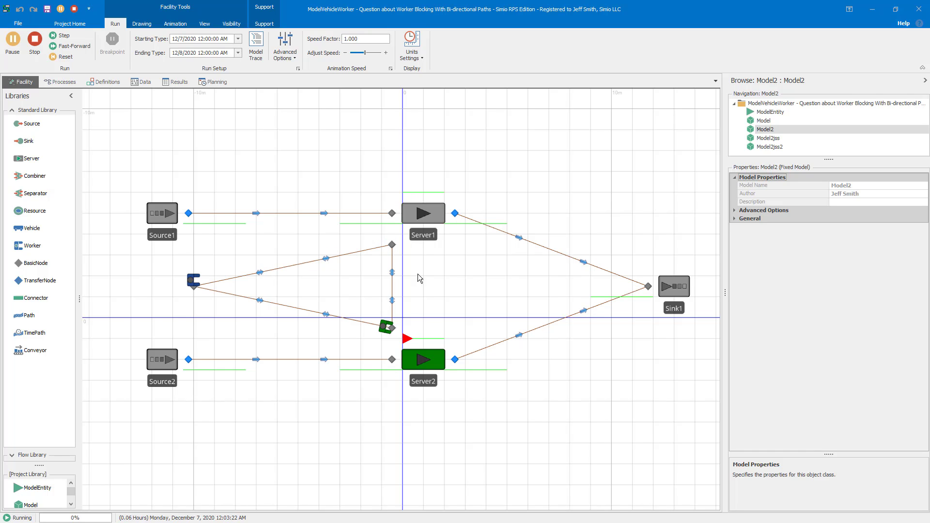
pyautogui.click(34, 39)
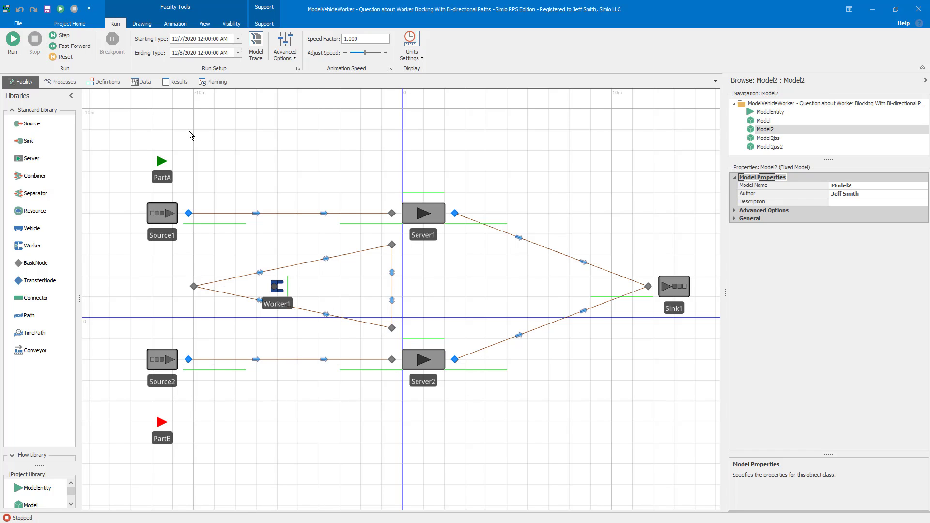
pyautogui.press('F5')
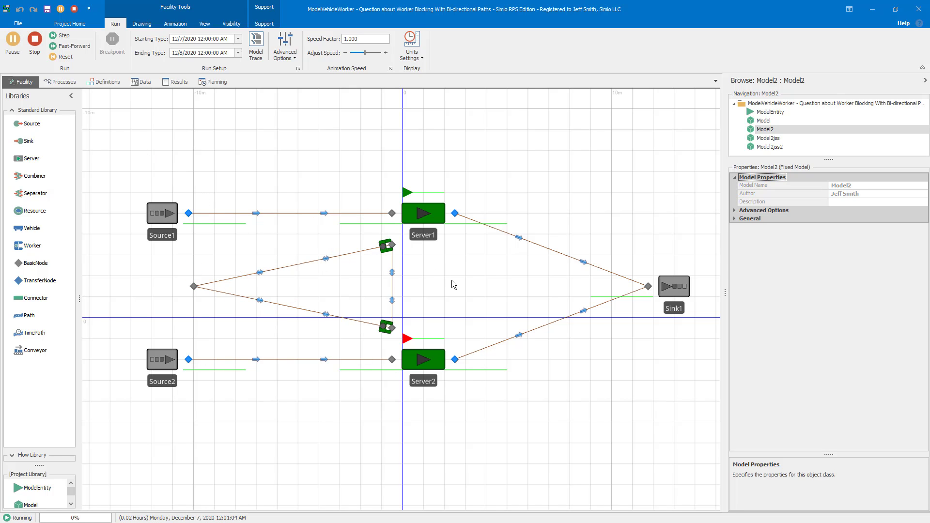
pyautogui.scroll(3, 451, 276)
pyautogui.moveTo(444, 278); pyautogui.dragTo(480, 278)
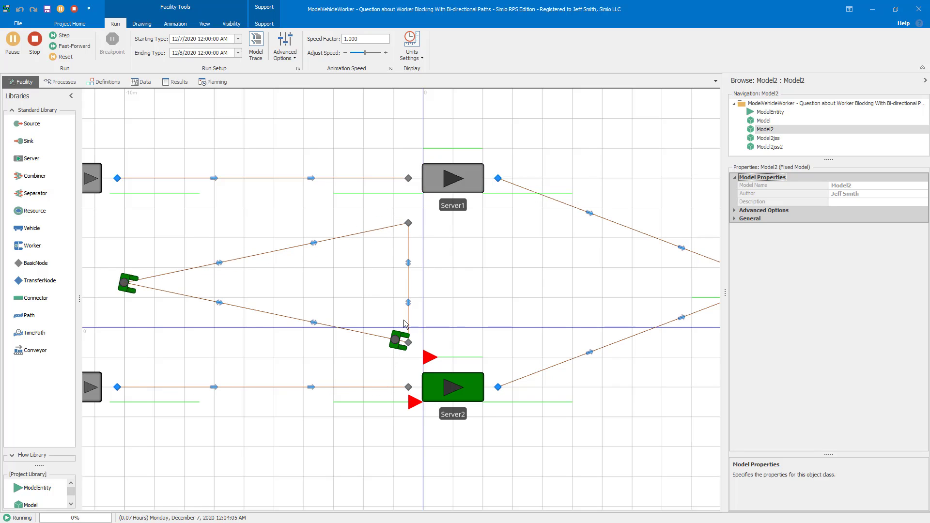
pyautogui.click(21, 54)
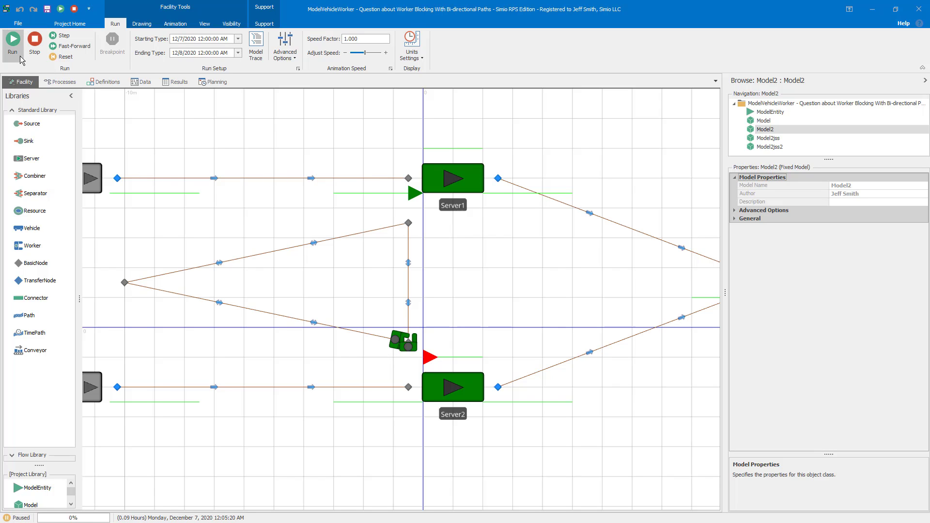
pyautogui.click(17, 46)
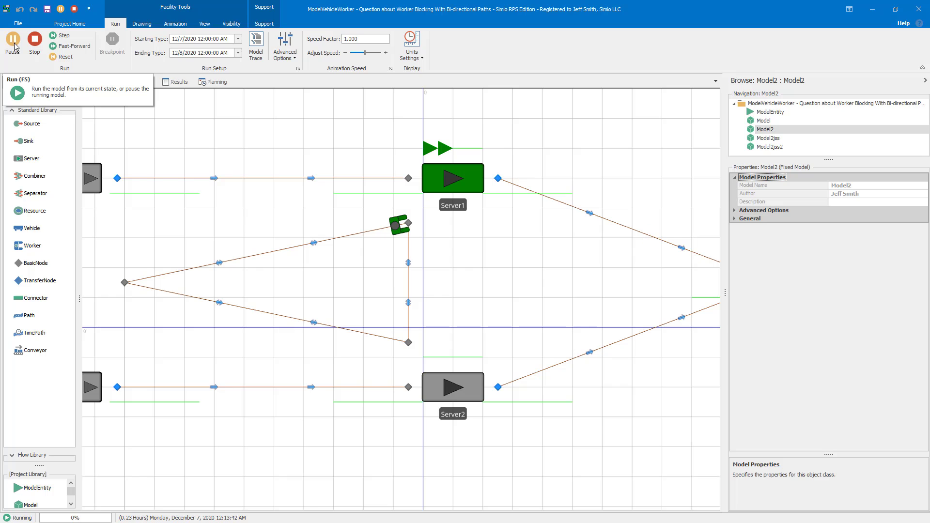
pyautogui.click(14, 46)
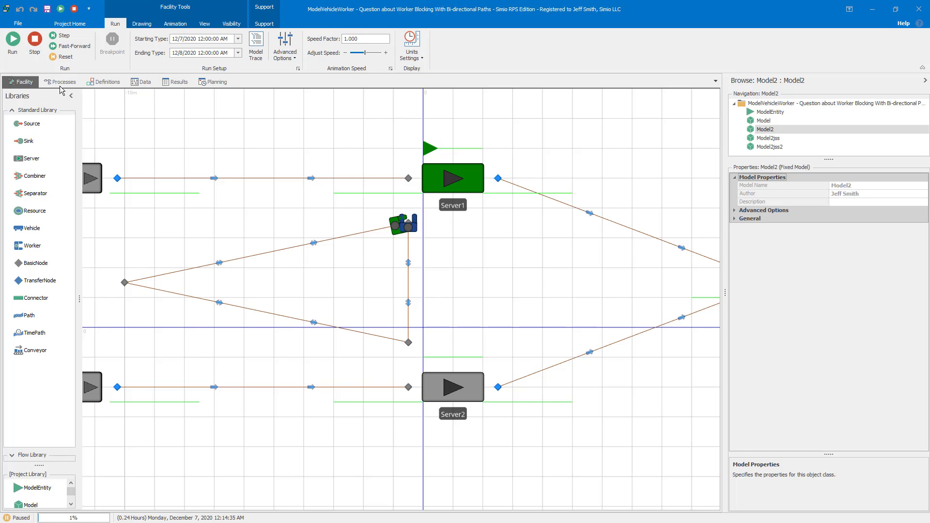
pyautogui.scroll(3, 439, 269)
pyautogui.moveTo(439, 266); pyautogui.dragTo(451, 295)
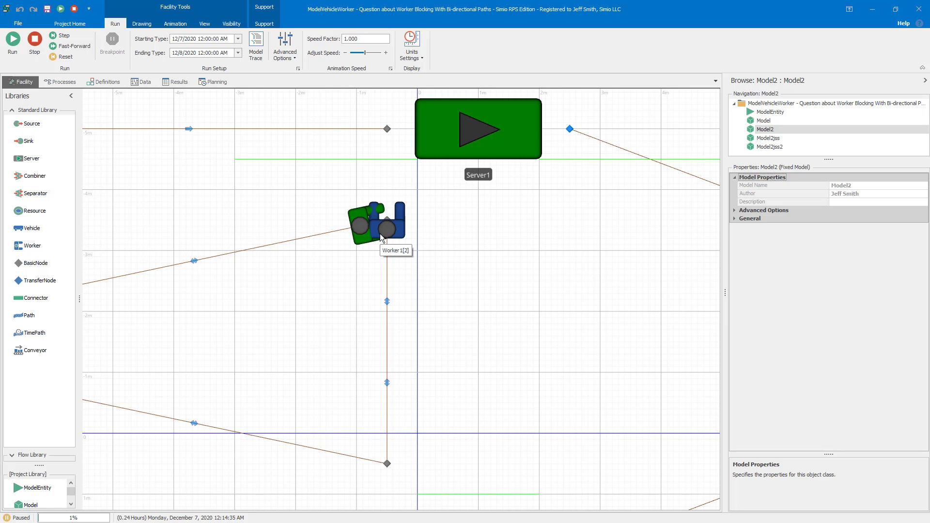
pyautogui.scroll(-3, 516, 230)
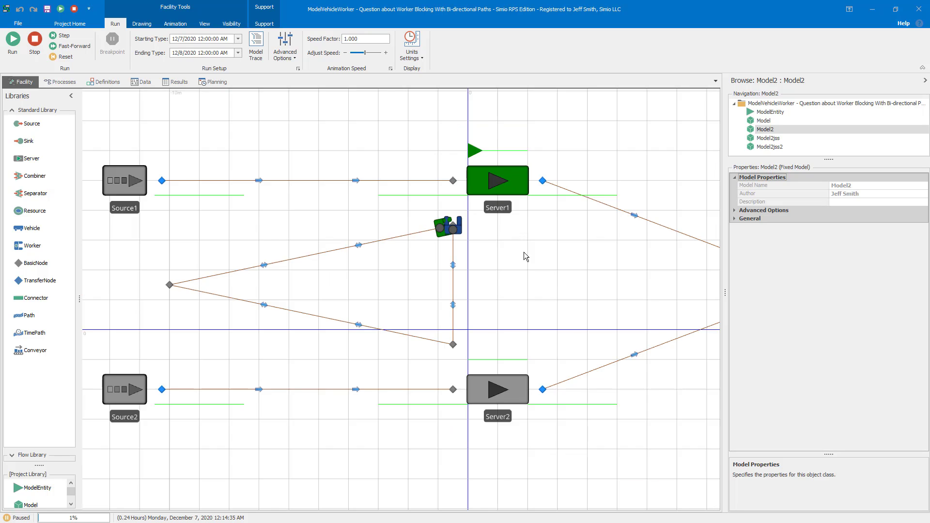
pyautogui.scroll(-1, 526, 255)
pyautogui.scroll(1, 518, 254)
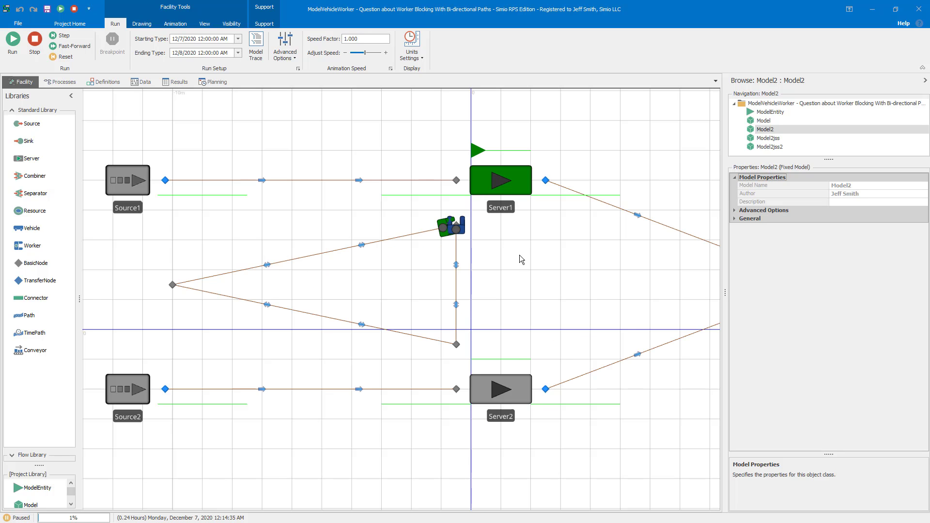
pyautogui.moveTo(518, 255); pyautogui.dragTo(548, 268)
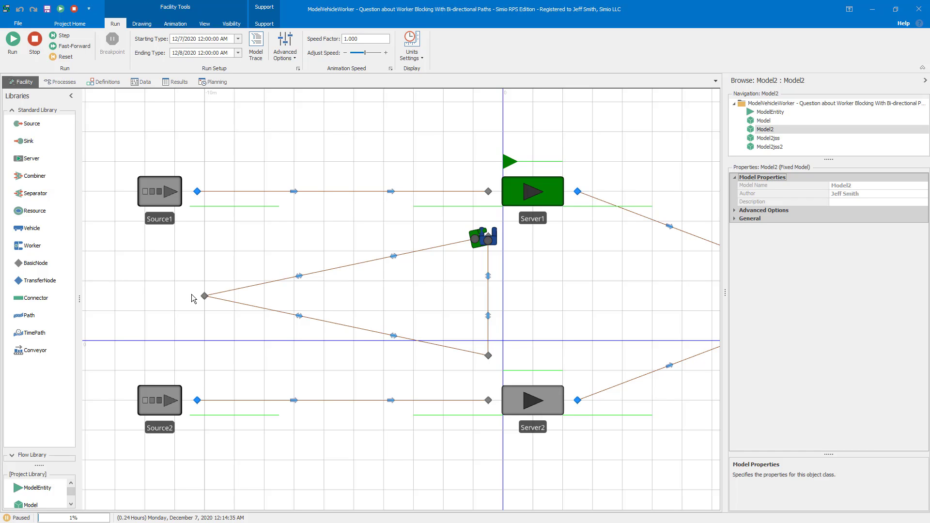
# Reset the run and change Source2's Random.Exponential(4) interarrival units from Minutes to Hours
pyautogui.moveTo(623, 325); pyautogui.dragTo(630, 301)
pyautogui.click(35, 40)
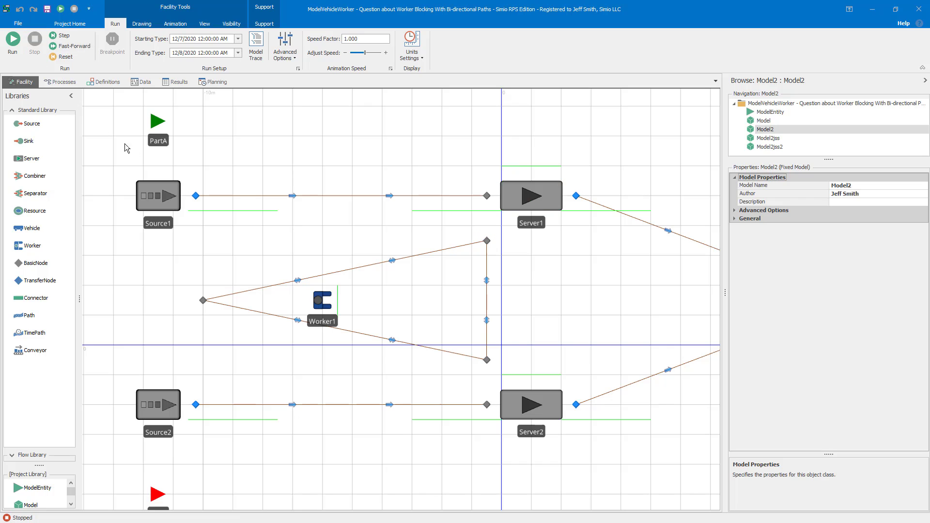
pyautogui.click(162, 409)
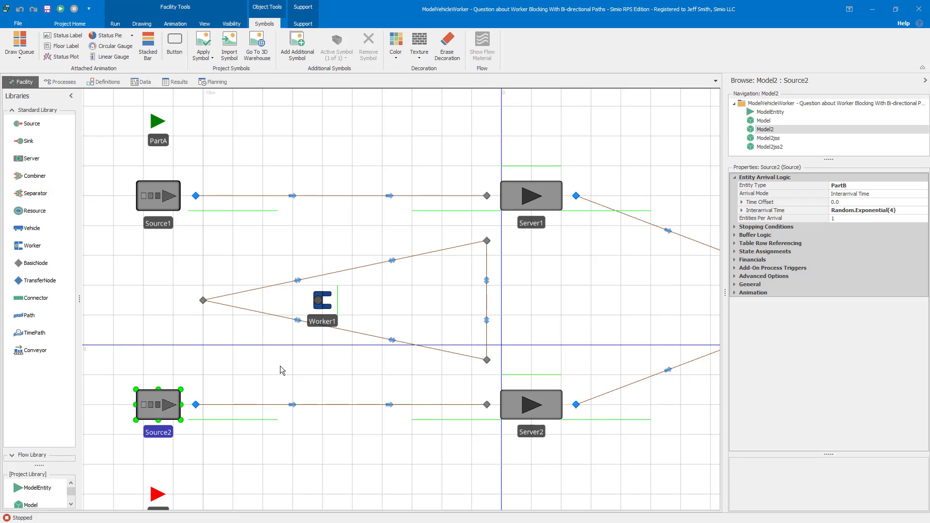
pyautogui.click(740, 210)
pyautogui.click(886, 218)
pyautogui.click(923, 218)
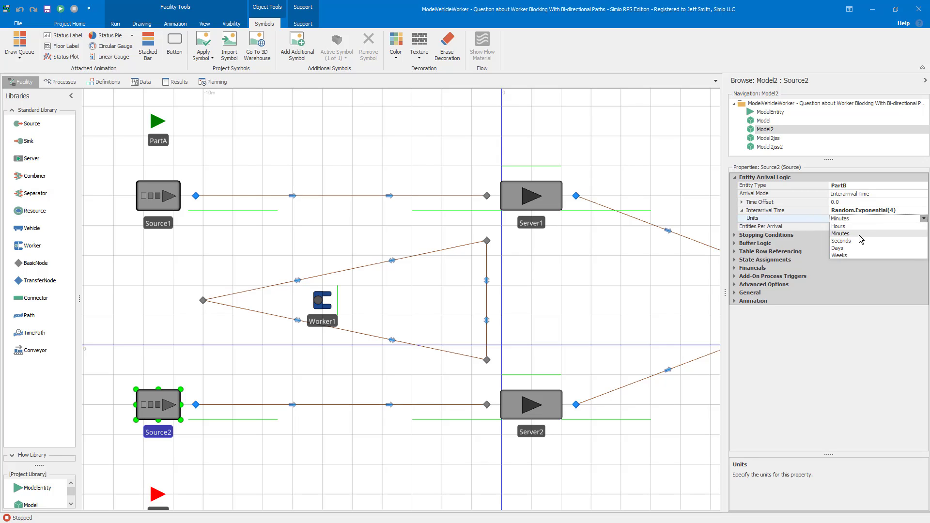
pyautogui.click(854, 226)
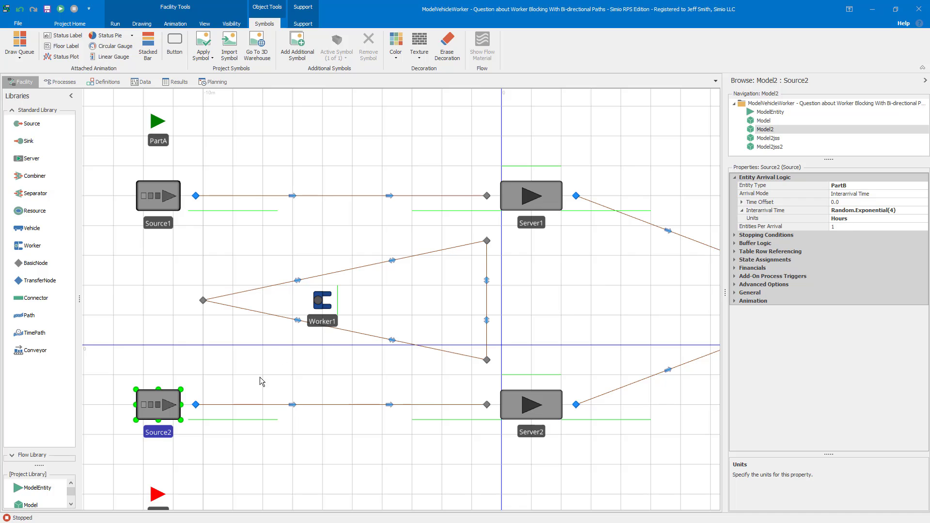
pyautogui.moveTo(584, 295); pyautogui.dragTo(570, 297)
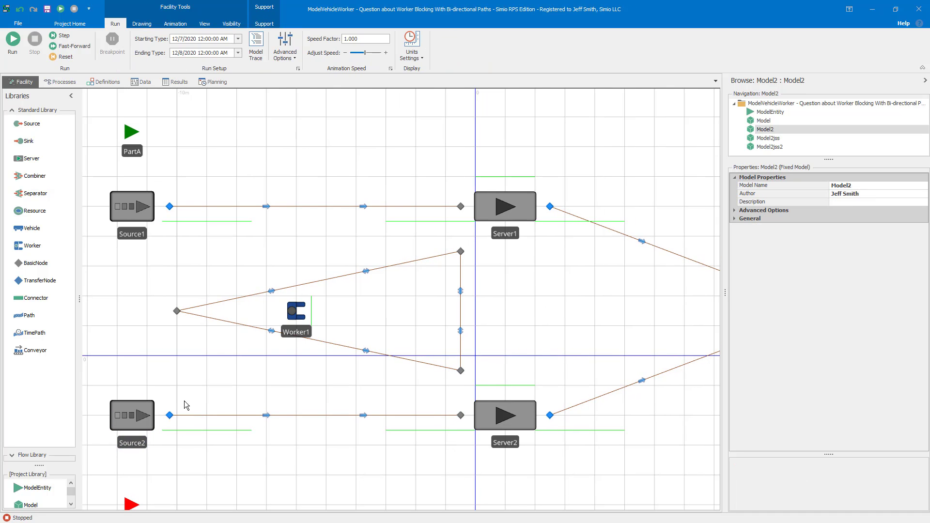
pyautogui.scroll(3, 495, 301)
pyautogui.moveTo(498, 298); pyautogui.dragTo(582, 326)
# Run with the new arrival rate and pause when the worker stalls near Server1 again
pyautogui.click(13, 40)
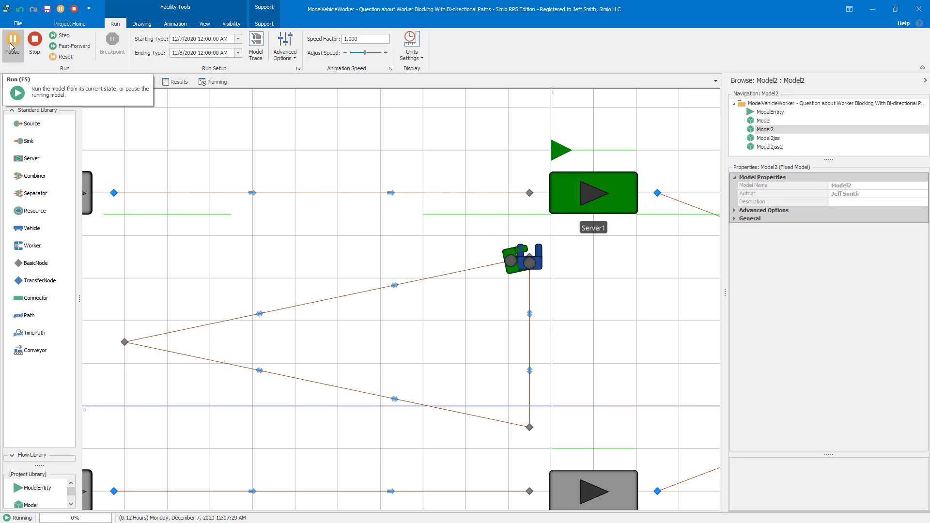
pyautogui.click(10, 47)
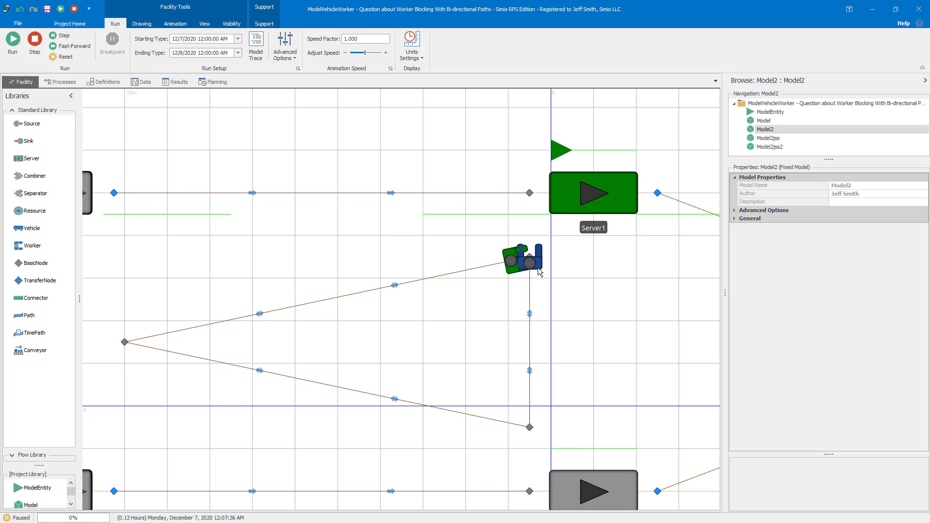
pyautogui.scroll(4, 602, 283)
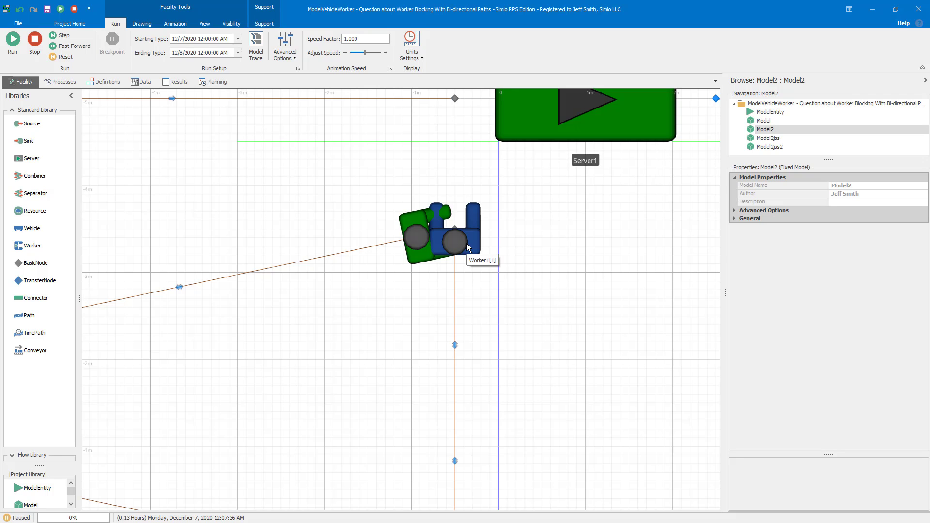
pyautogui.scroll(-2, 629, 285)
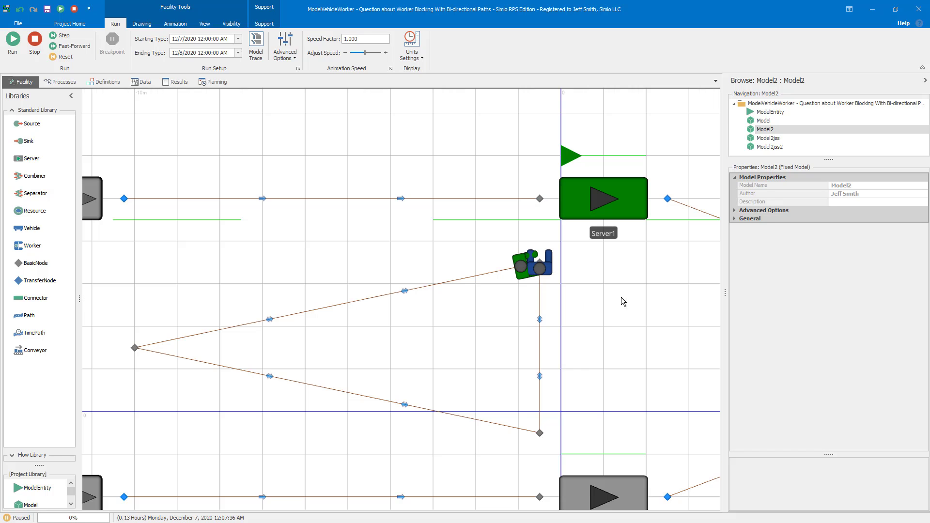
pyautogui.scroll(-1, 588, 334)
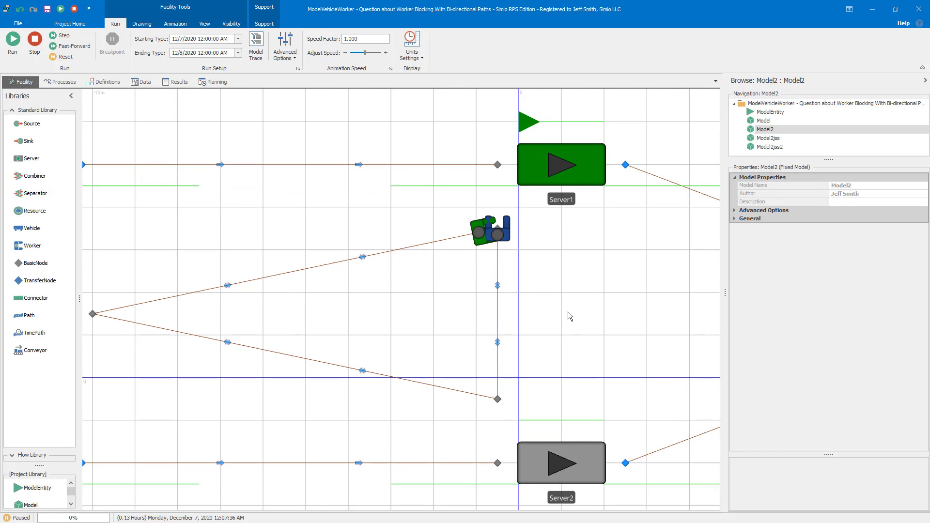
# Stop and reset the run, then zoom out to show PartA, Source1 and Source2
pyautogui.click(35, 39)
pyautogui.scroll(-1, 574, 288)
pyautogui.moveTo(574, 294); pyautogui.dragTo(546, 301)
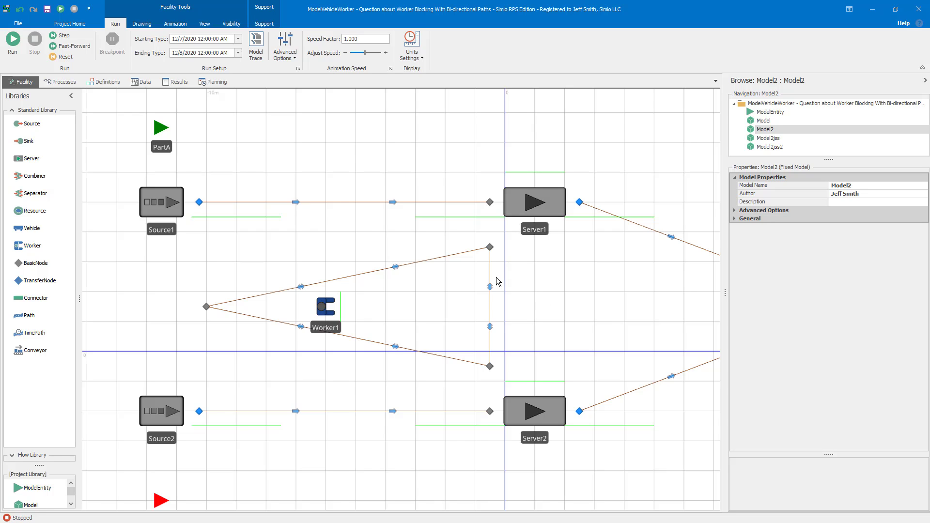
pyautogui.scroll(1, 502, 263)
pyautogui.moveTo(510, 265); pyautogui.dragTo(527, 283)
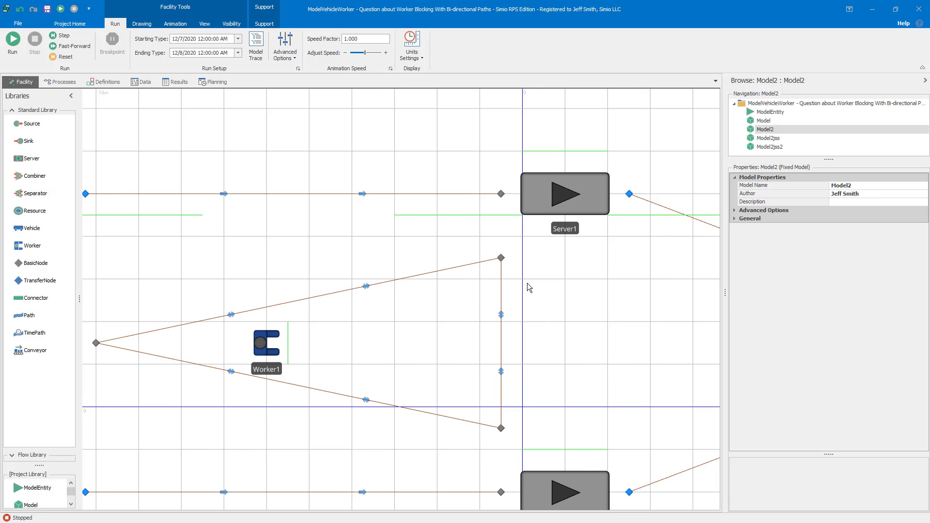
pyautogui.click(501, 259)
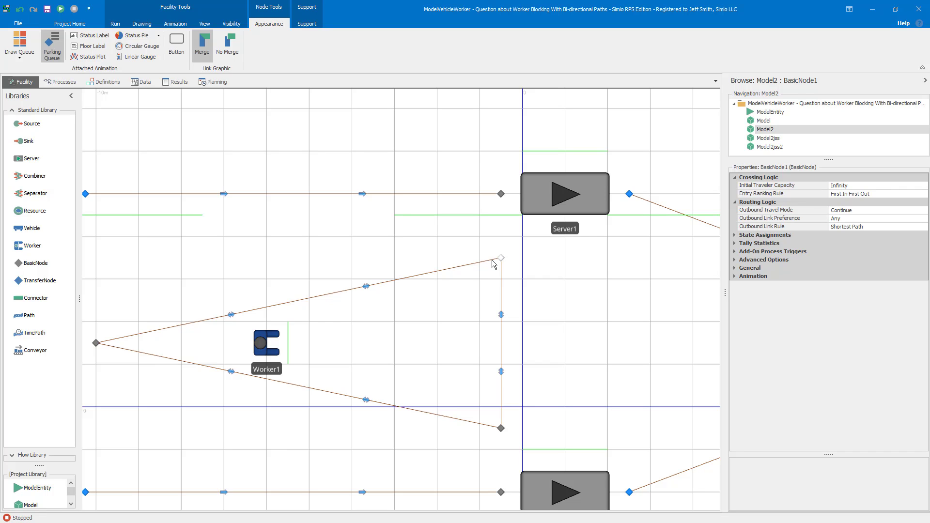
pyautogui.click(263, 335)
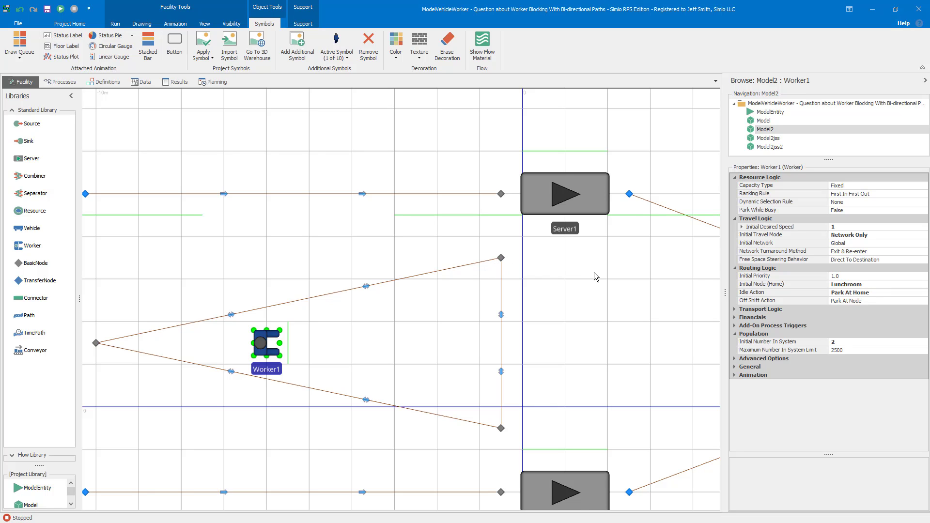
pyautogui.scroll(-2, 595, 274)
# Confirm the upper path Path5 is Bidirectional, then start the simulation
pyautogui.click(496, 305)
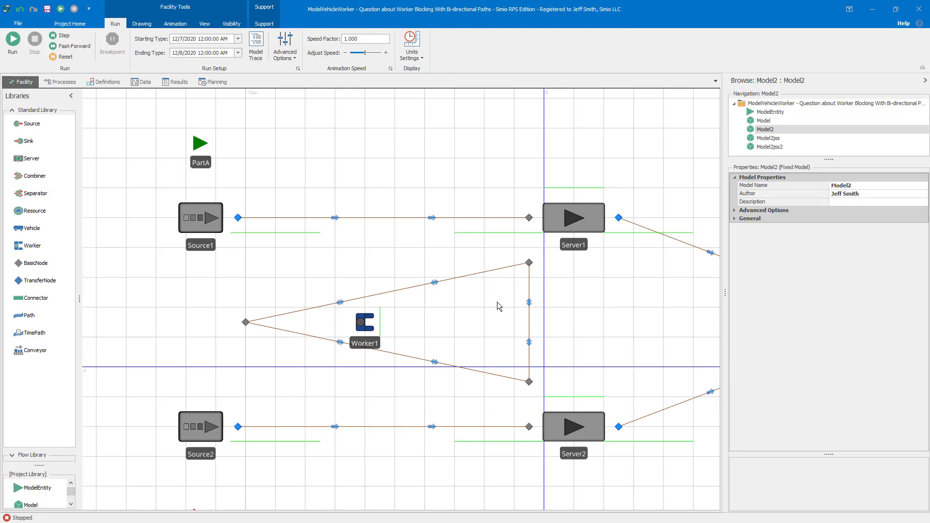
pyautogui.click(474, 277)
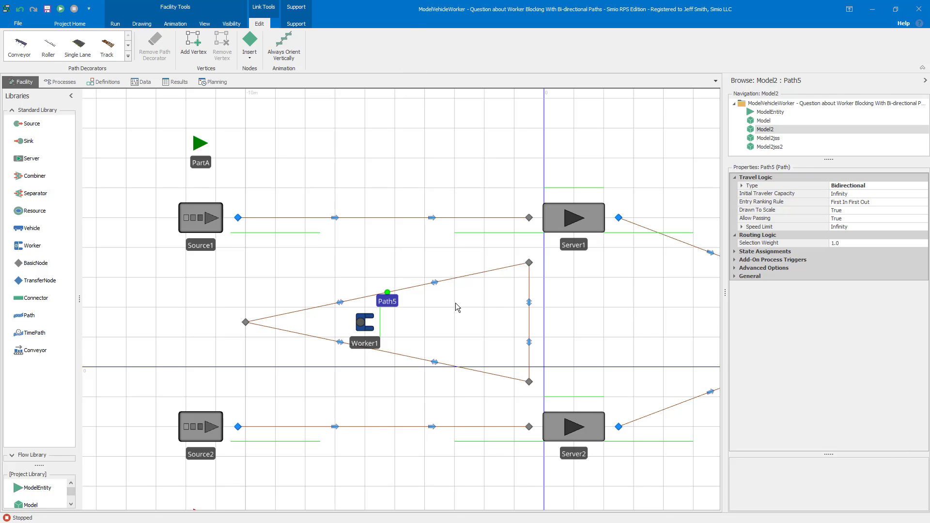
pyautogui.scroll(2, 456, 303)
pyautogui.moveTo(455, 307); pyautogui.dragTo(487, 307)
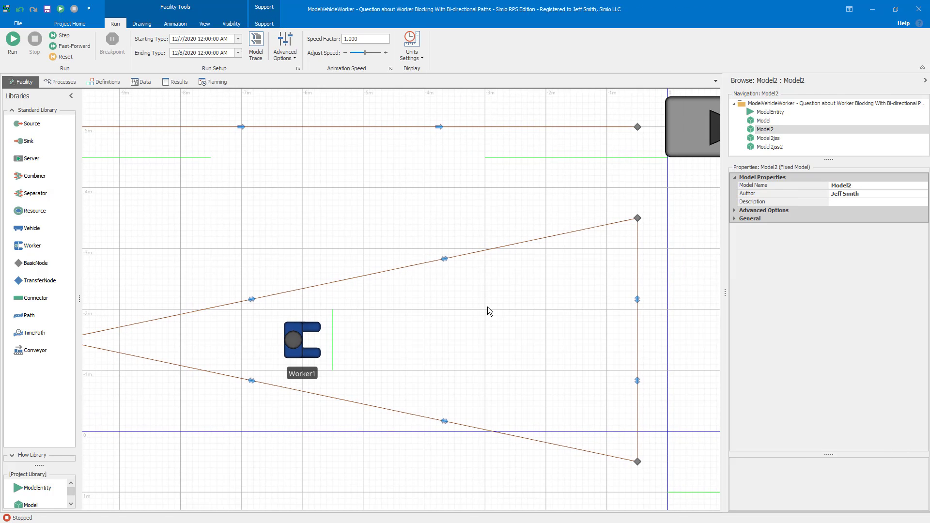
pyautogui.click(486, 249)
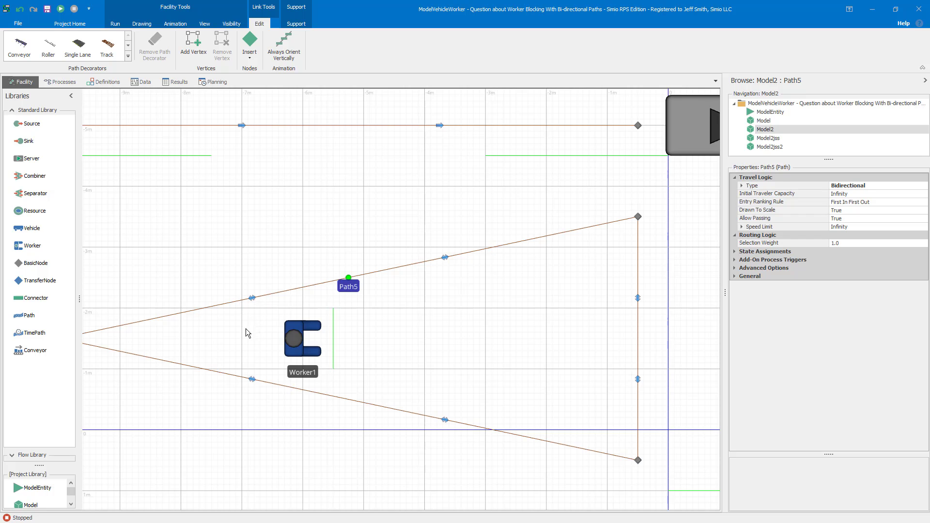
pyautogui.moveTo(246, 328); pyautogui.dragTo(278, 324)
pyautogui.scroll(-2, 278, 324)
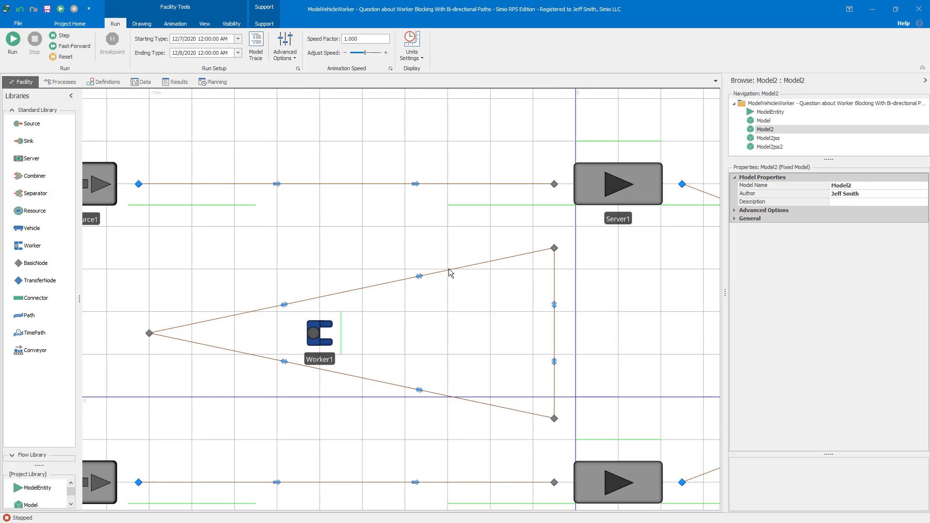
pyautogui.click(314, 291)
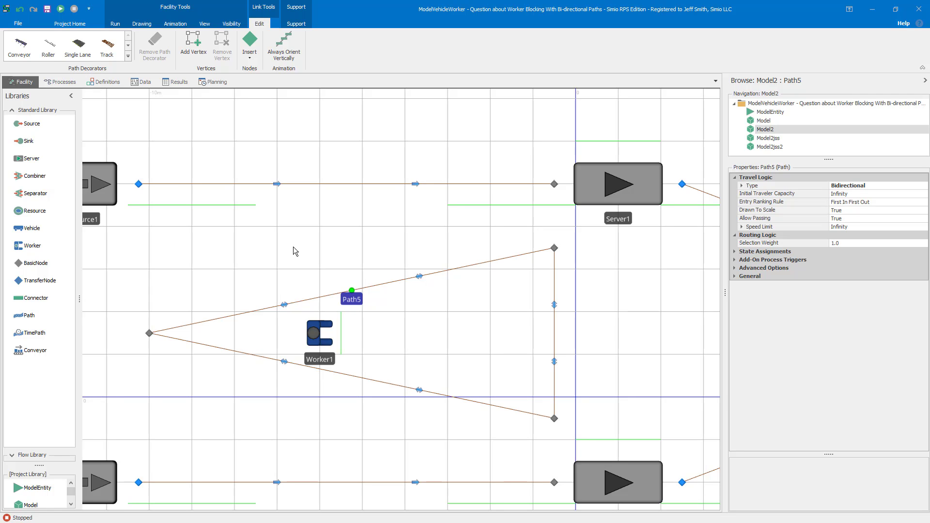
pyautogui.click(60, 8)
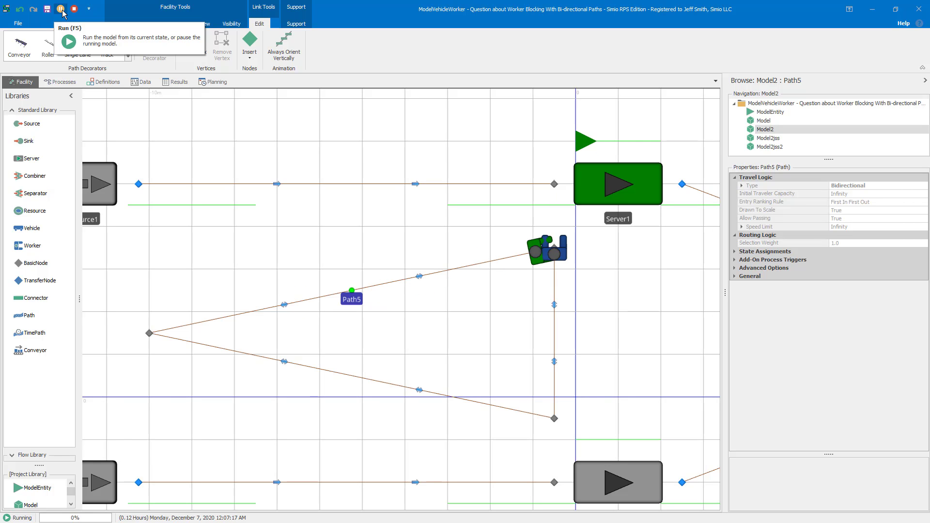
# Pause the run and zoom in on the worker blocked near Server1
pyautogui.click(61, 11)
pyautogui.scroll(3, 606, 319)
pyautogui.moveTo(587, 284); pyautogui.dragTo(578, 295)
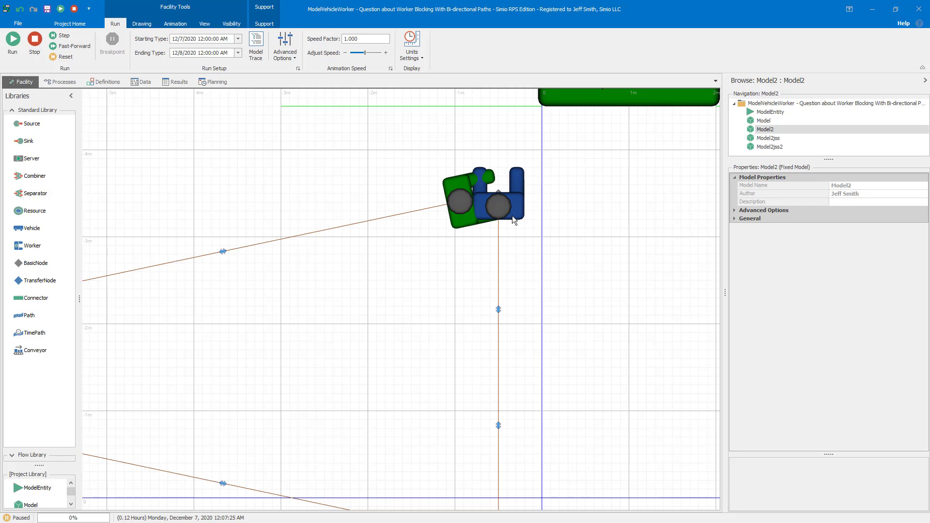
pyautogui.scroll(-5, 382, 285)
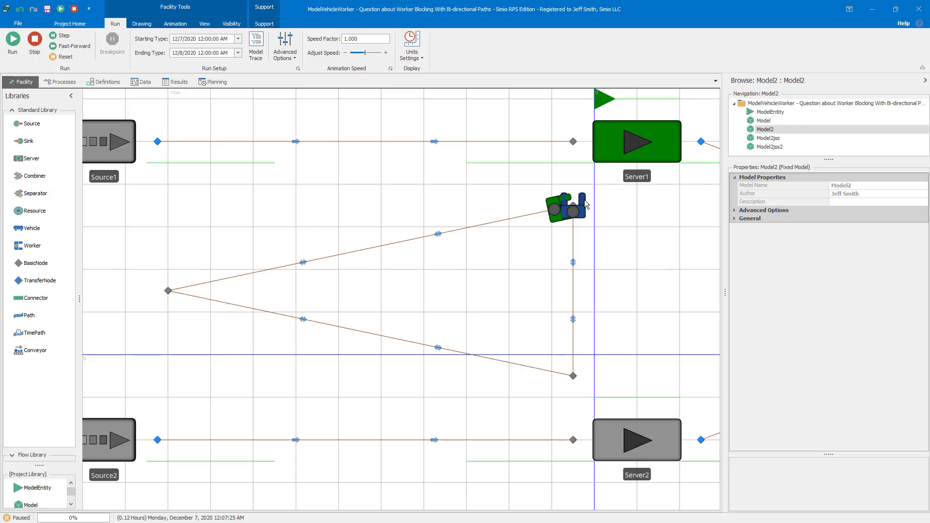
# Stop and reset the model, then review Worker1's properties
pyautogui.click(34, 39)
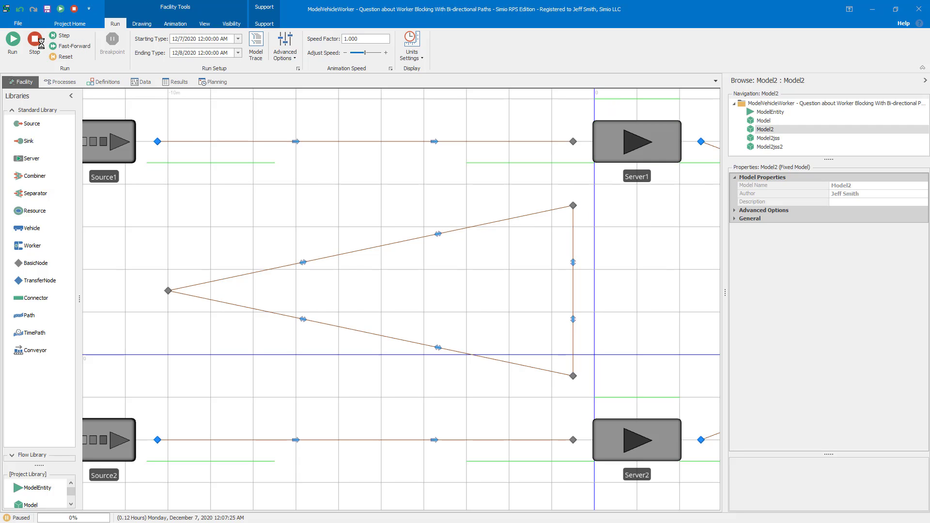
pyautogui.click(322, 291)
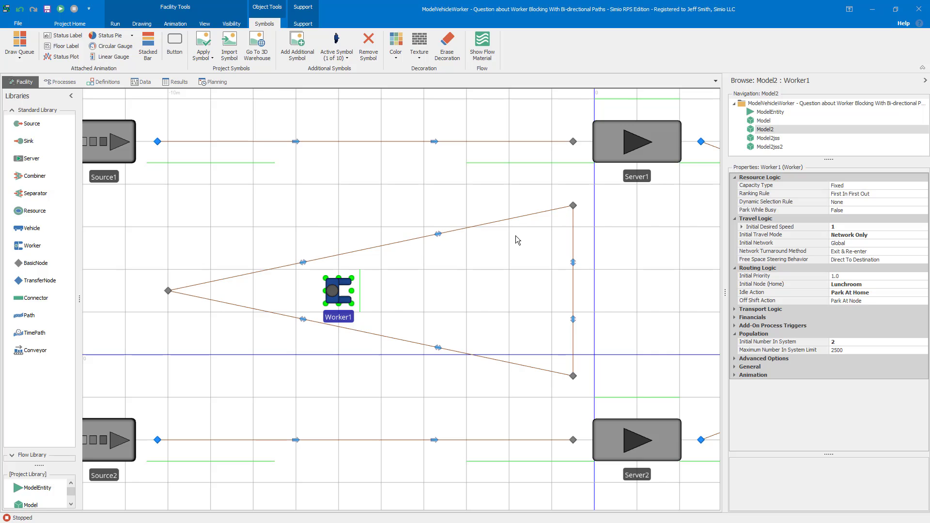
pyautogui.scroll(1, 515, 236)
pyautogui.click(558, 236)
pyautogui.moveTo(600, 197); pyautogui.dragTo(531, 232)
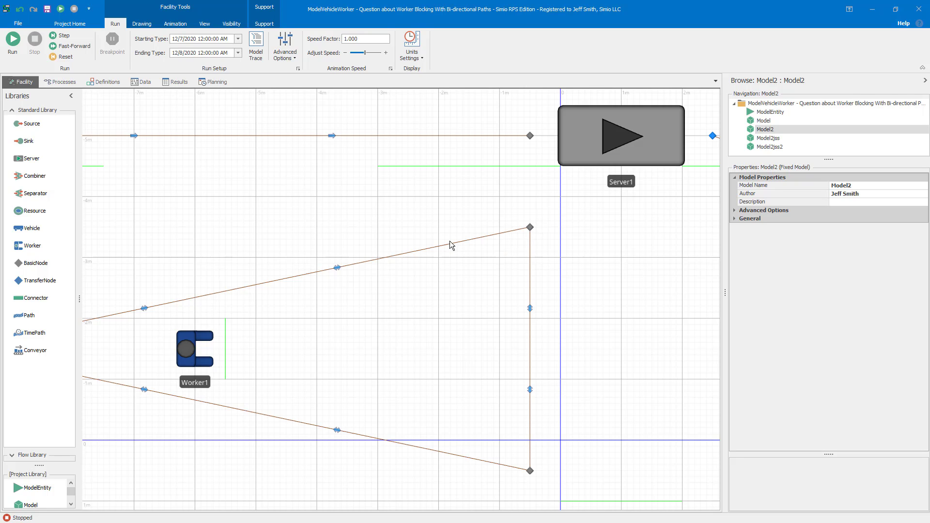
# Run the model with pauses to inspect, stopping once Worker1 parks at the Lunchroom node
pyautogui.click(15, 41)
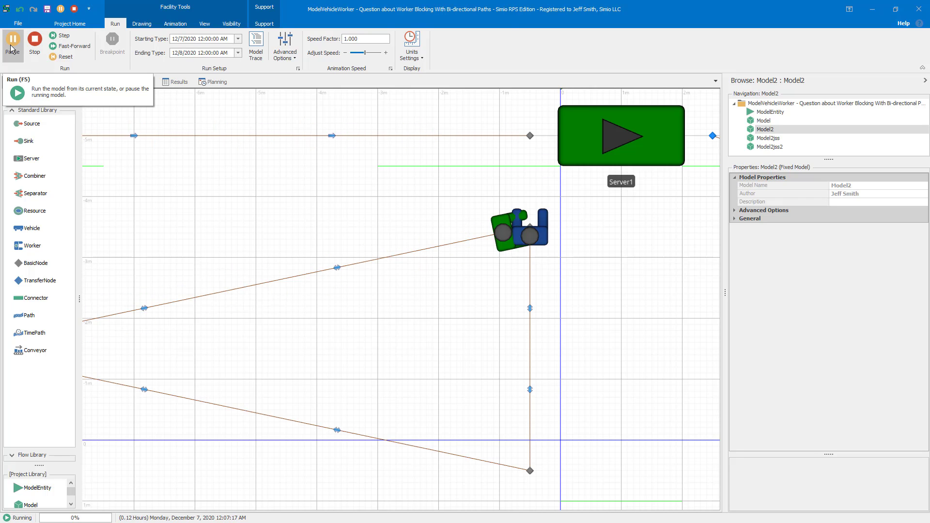
pyautogui.click(12, 47)
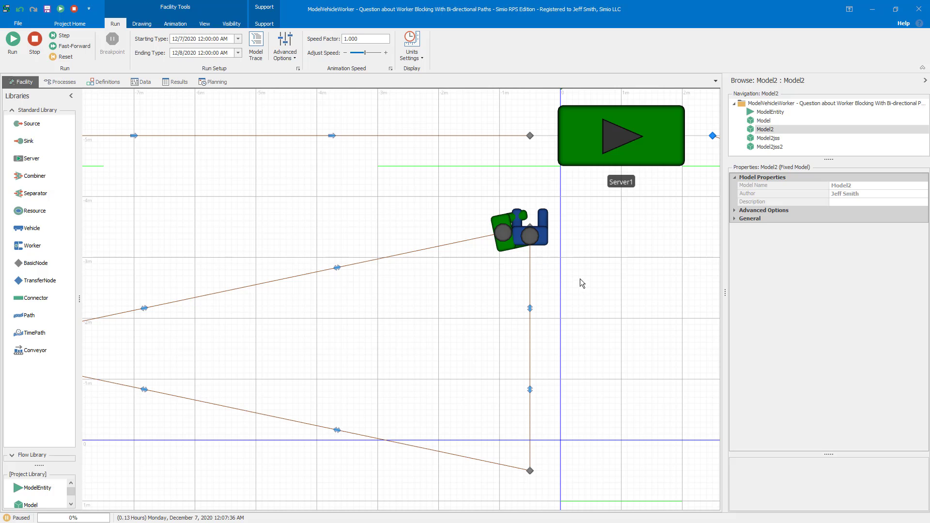
pyautogui.moveTo(438, 293); pyautogui.dragTo(524, 254)
pyautogui.scroll(-3, 523, 256)
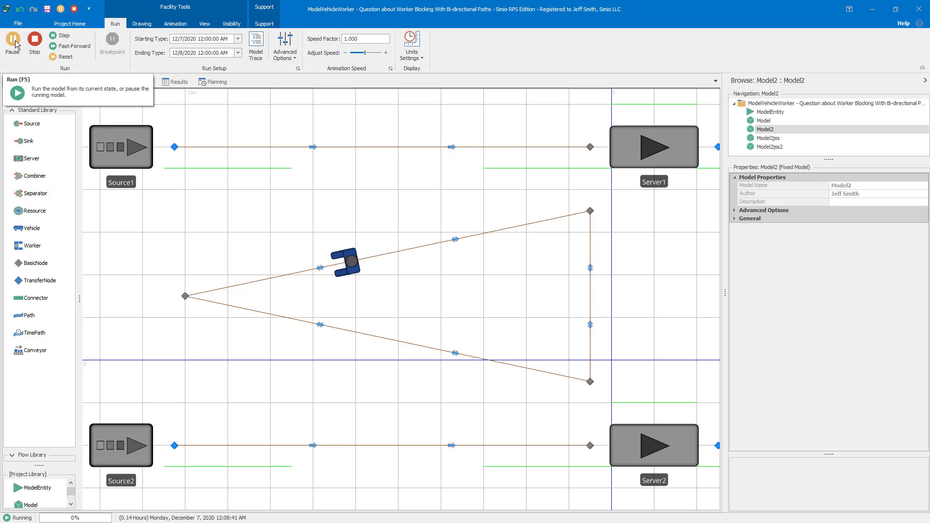
pyautogui.click(13, 41)
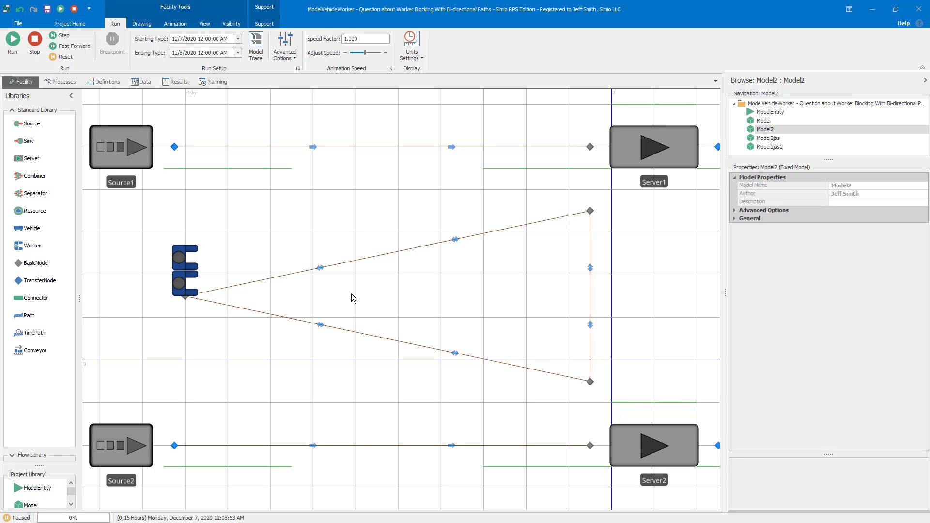
pyautogui.moveTo(644, 282); pyautogui.dragTo(631, 290)
pyautogui.scroll(-3, 630, 289)
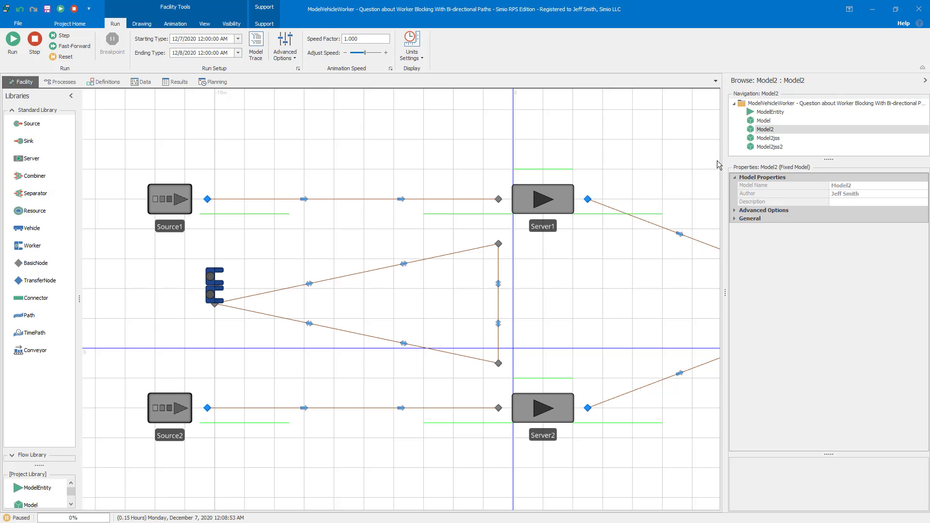
# Run the Model2jss layout with doubled paths, stop it, and switch to Model2jss2
pyautogui.click(773, 139)
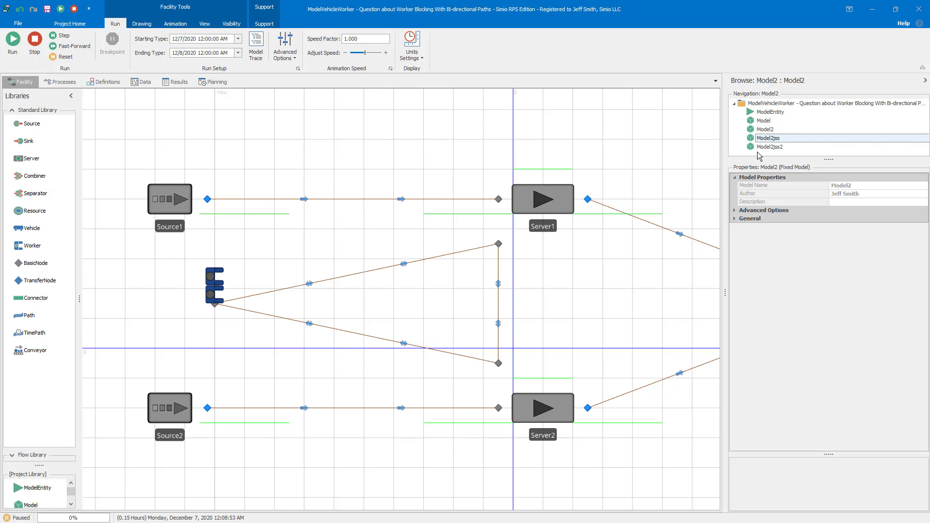
pyautogui.scroll(2, 476, 286)
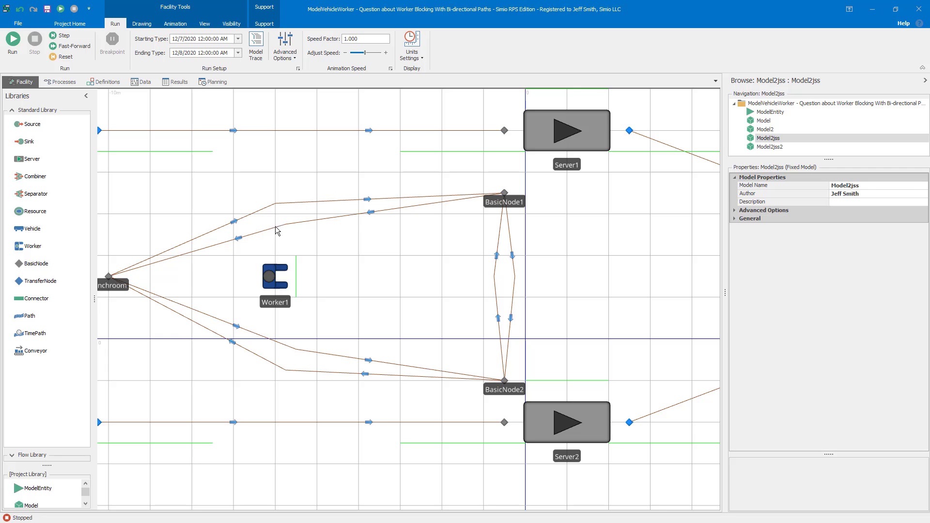
pyautogui.press('F5')
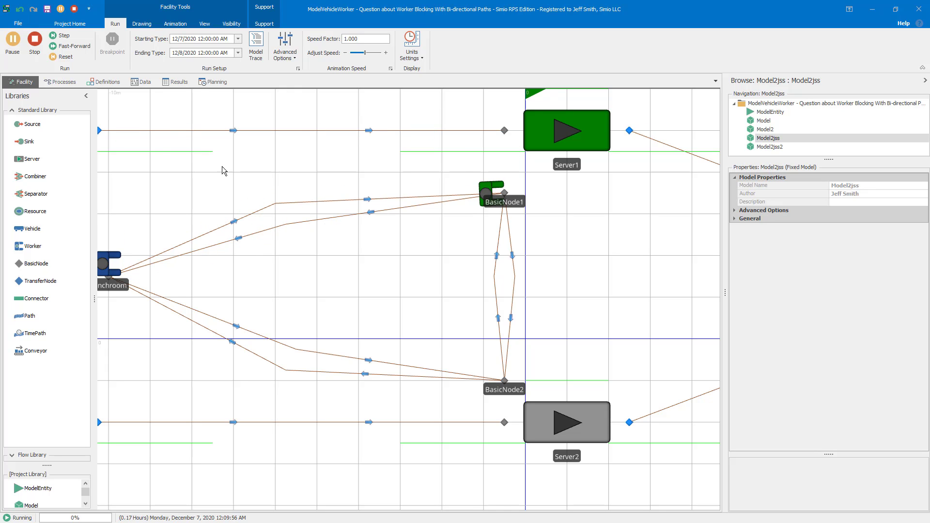
pyautogui.moveTo(358, 265); pyautogui.dragTo(406, 264)
pyautogui.click(34, 39)
pyautogui.click(767, 147)
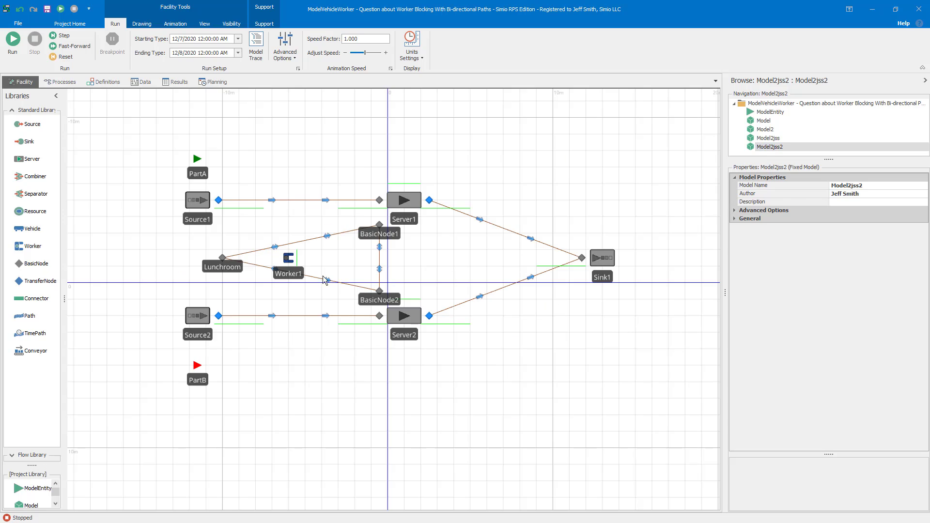
# Review Worker1's Lunchroom home-parking settings in Model2jss2, then run that model
pyautogui.click(291, 260)
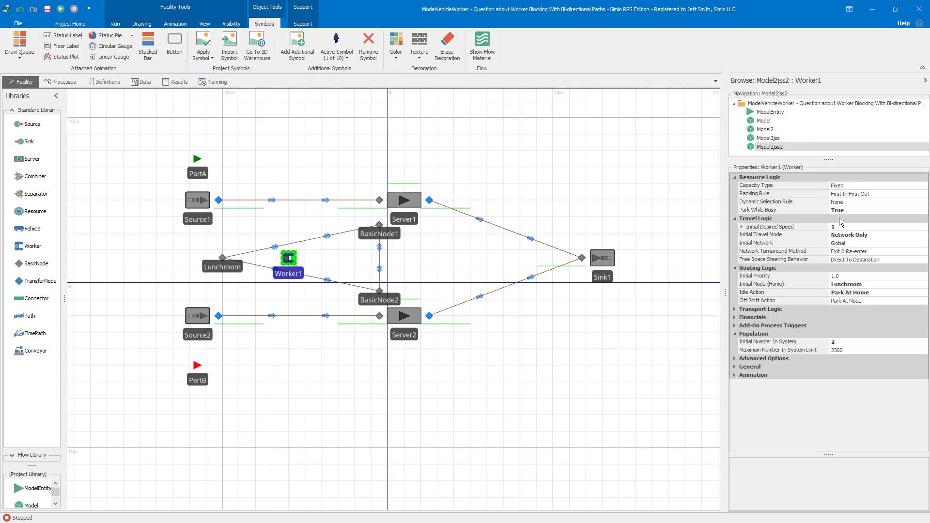
pyautogui.scroll(5, 484, 258)
pyautogui.click(489, 260)
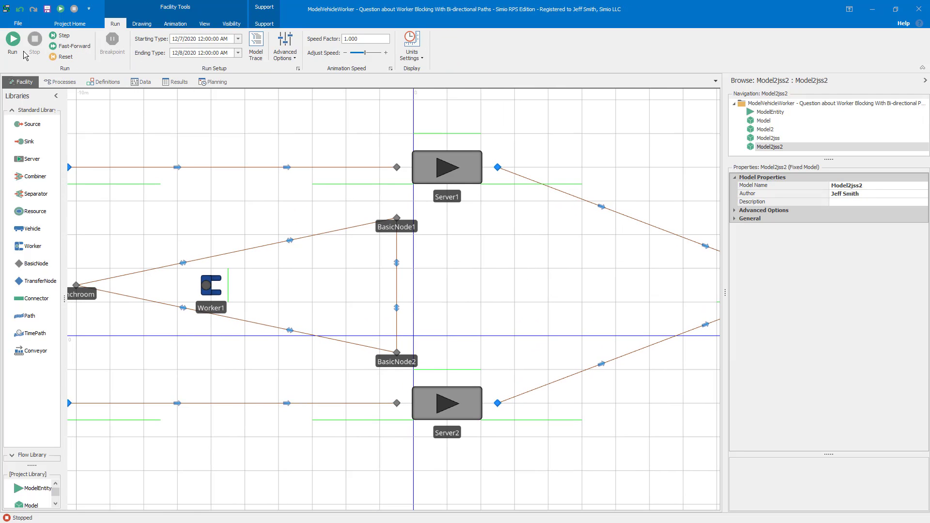
pyautogui.click(12, 40)
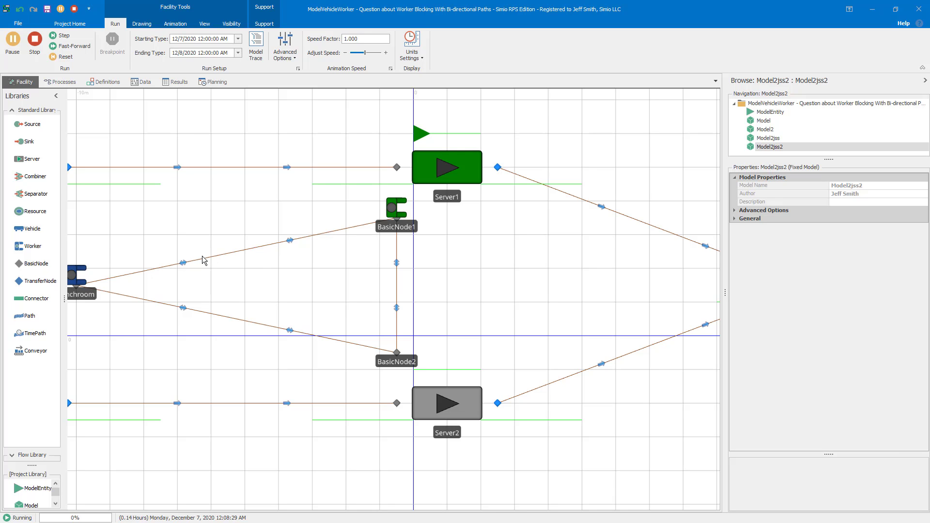
# Stop the Model2jss2 run and adjust the zoom on its layout
pyautogui.click(34, 51)
pyautogui.scroll(-3, 146, 179)
pyautogui.scroll(1, 237, 205)
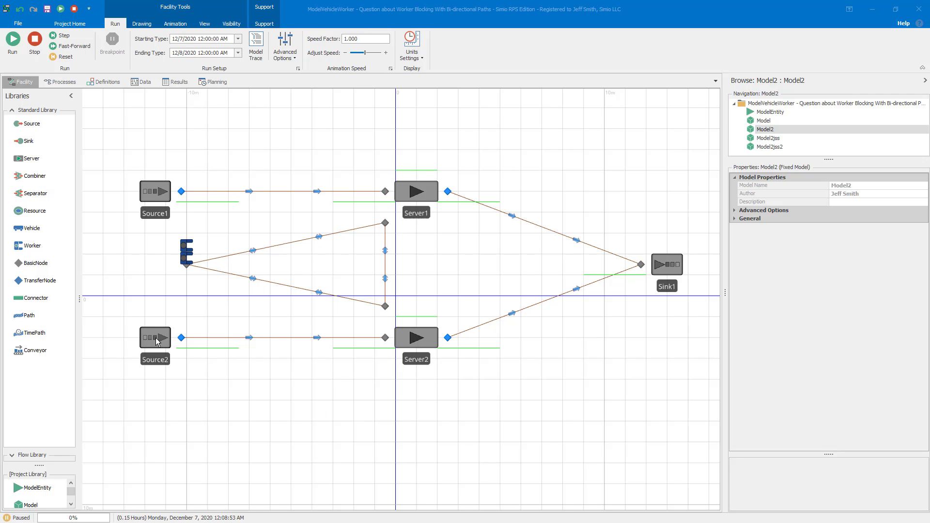
# Reset the paused Model2 run and check Source2's PartB arrivals at Random.Exponential(4) hours
pyautogui.click(156, 342)
pyautogui.click(278, 430)
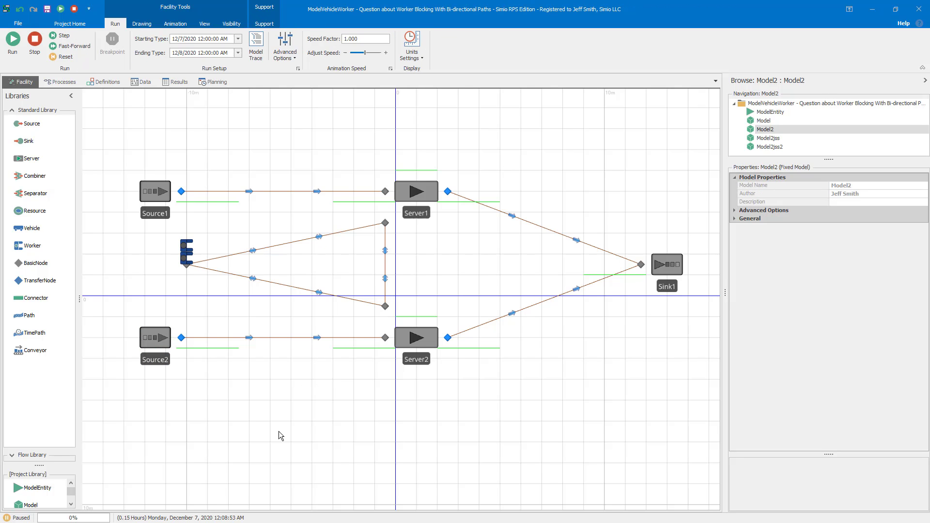
pyautogui.click(73, 8)
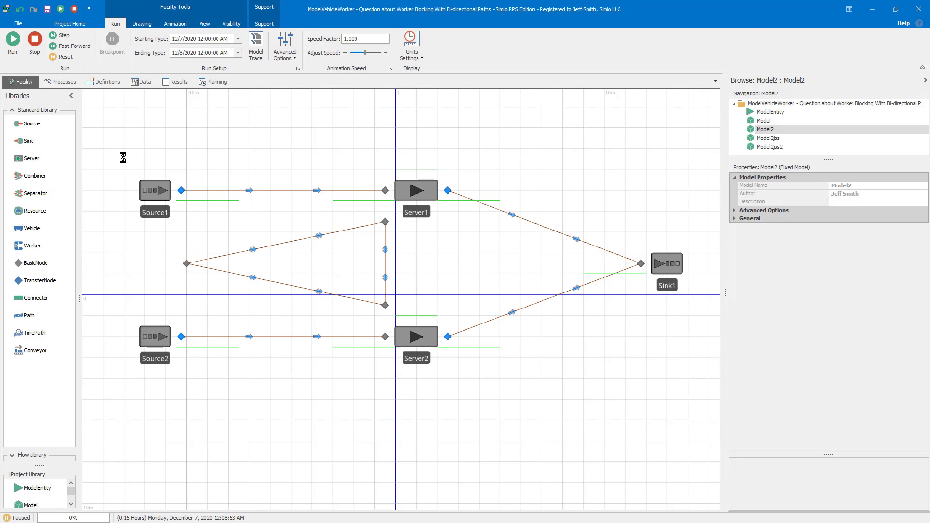
pyautogui.click(158, 337)
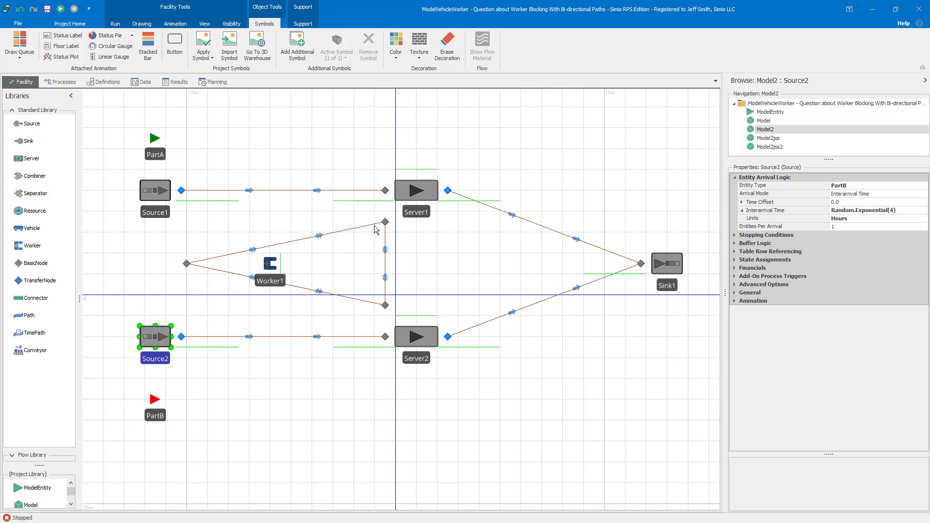
pyautogui.click(463, 260)
pyautogui.scroll(-1, 463, 260)
pyautogui.scroll(1, 462, 277)
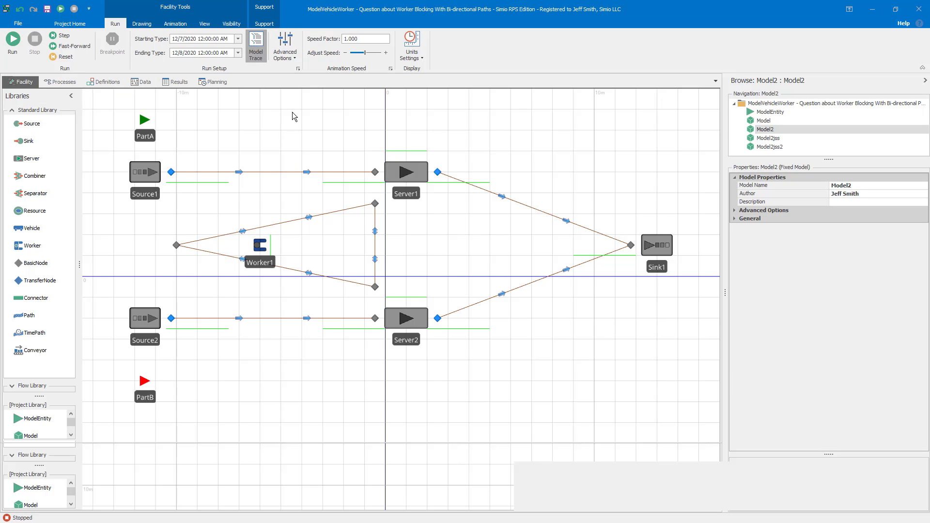
# Run Model2 with Model Trace on and a taller trace table, logging to Model2_trace.csv
pyautogui.click(253, 47)
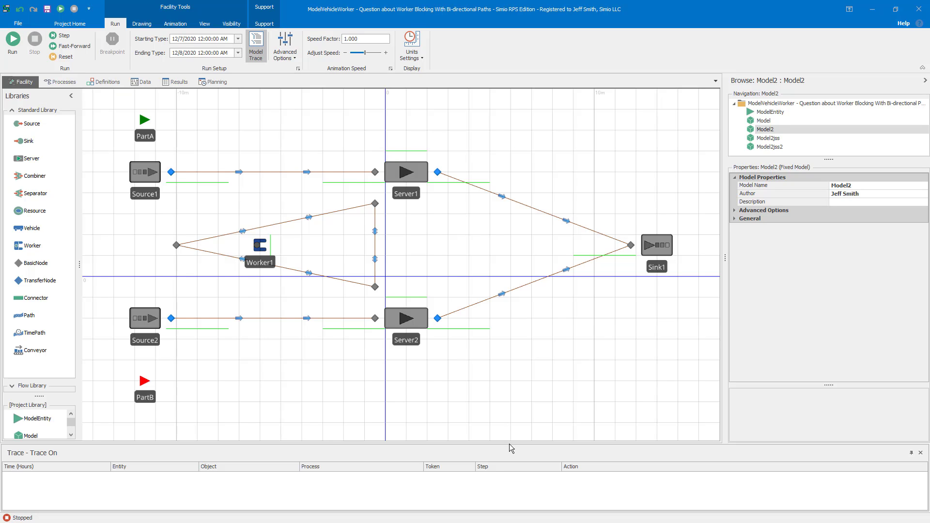
pyautogui.moveTo(510, 443); pyautogui.dragTo(489, 371)
pyautogui.click(13, 40)
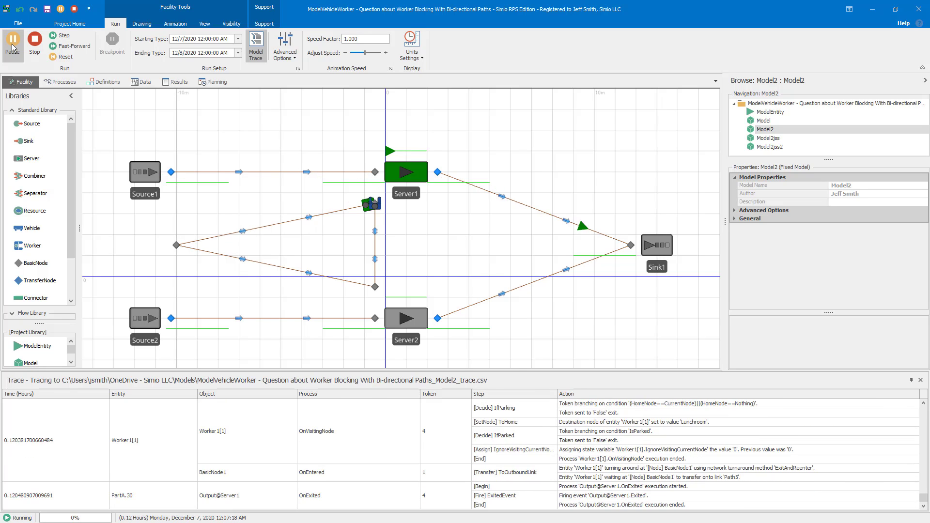
# Pause at 0.12 hours and zoom in on both Worker1 units stalled beside Server1
pyautogui.click(13, 47)
pyautogui.scroll(3, 396, 265)
pyautogui.moveTo(396, 262); pyautogui.dragTo(467, 219)
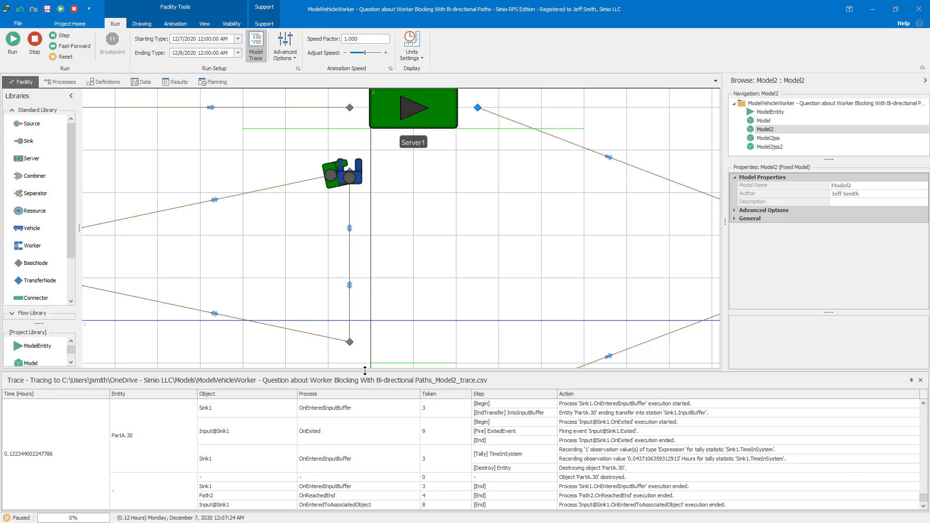
# Review the taller trace showing Worker1[1] waiting at BasicNode1 to enter Path5 toward Lunchroom
pyautogui.moveTo(334, 370); pyautogui.dragTo(309, 294)
pyautogui.scroll(4, 277, 422)
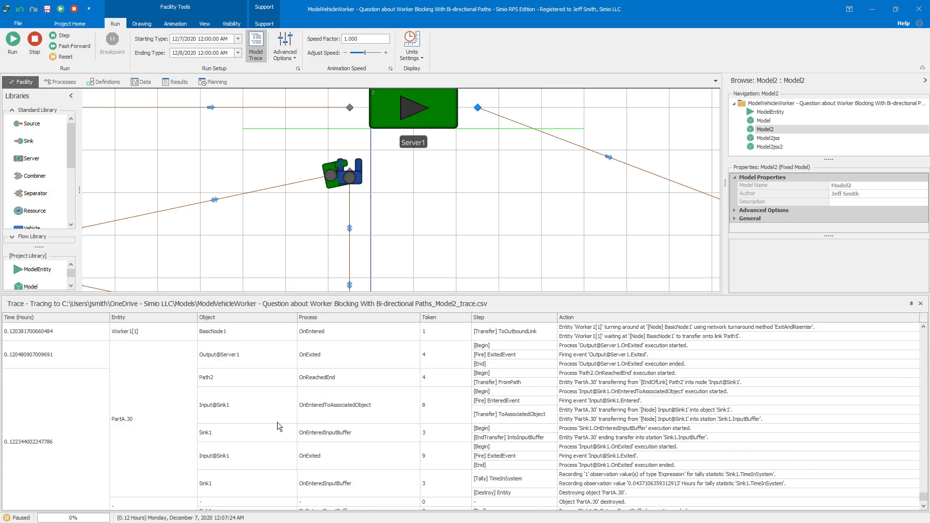
pyautogui.scroll(1, 226, 371)
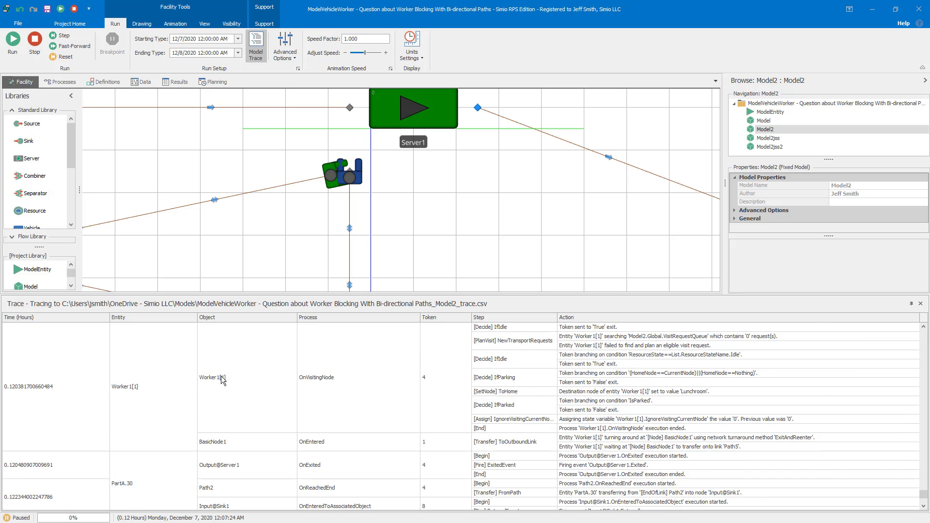
pyautogui.scroll(1, 231, 377)
pyautogui.scroll(-1, 232, 380)
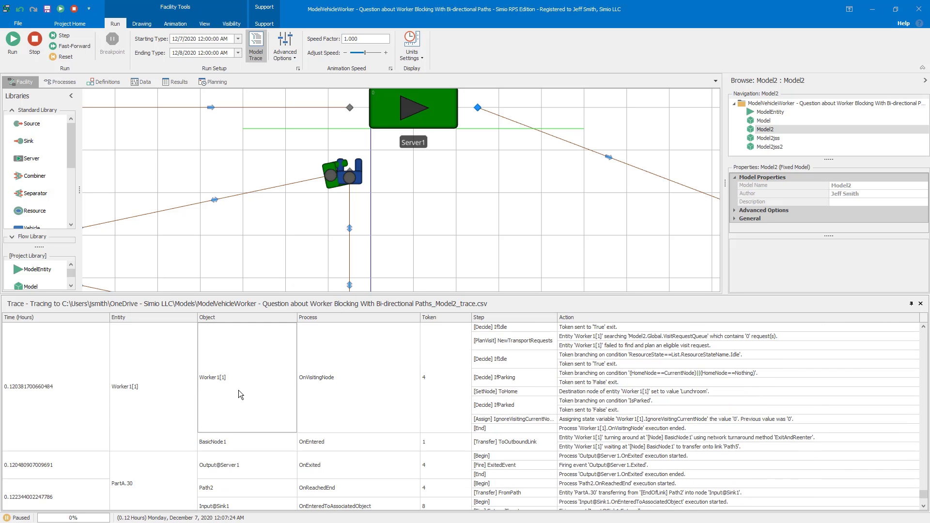
pyautogui.scroll(-3, 252, 407)
pyautogui.scroll(4, 247, 407)
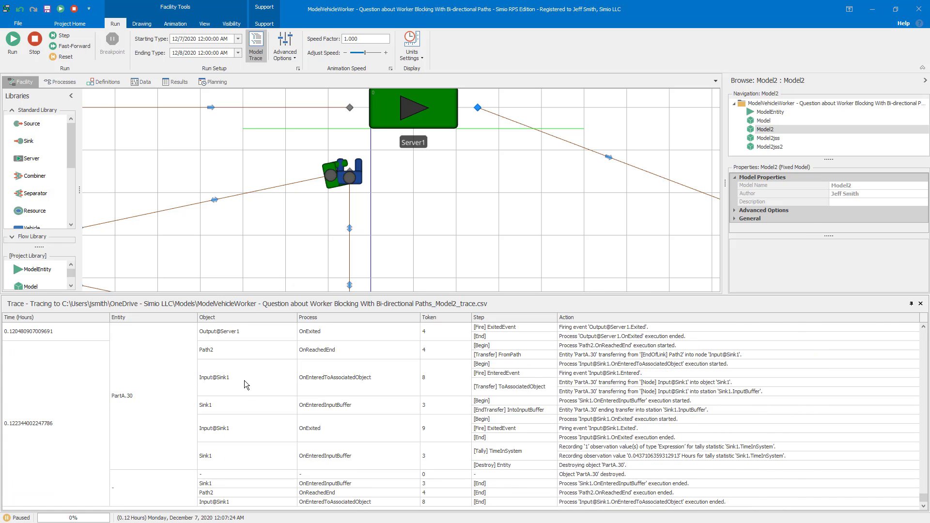
pyautogui.click(293, 317)
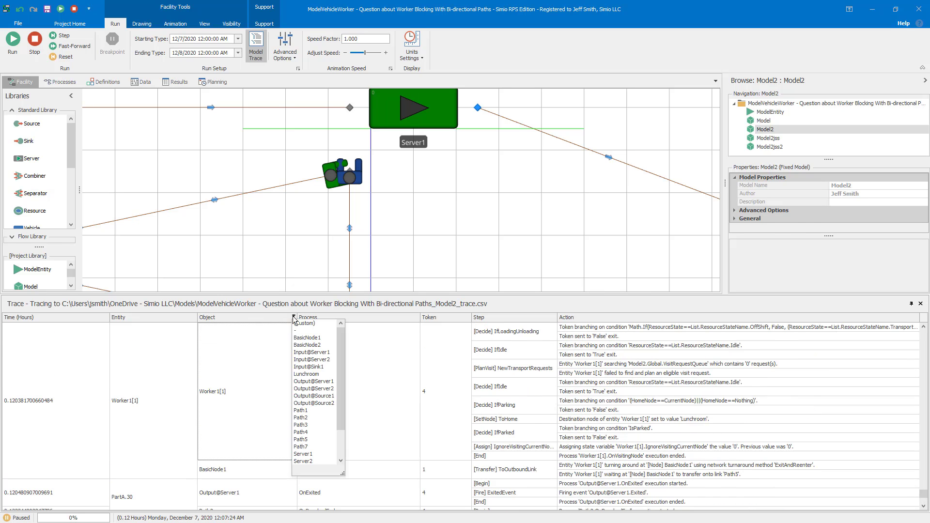
pyautogui.click(247, 382)
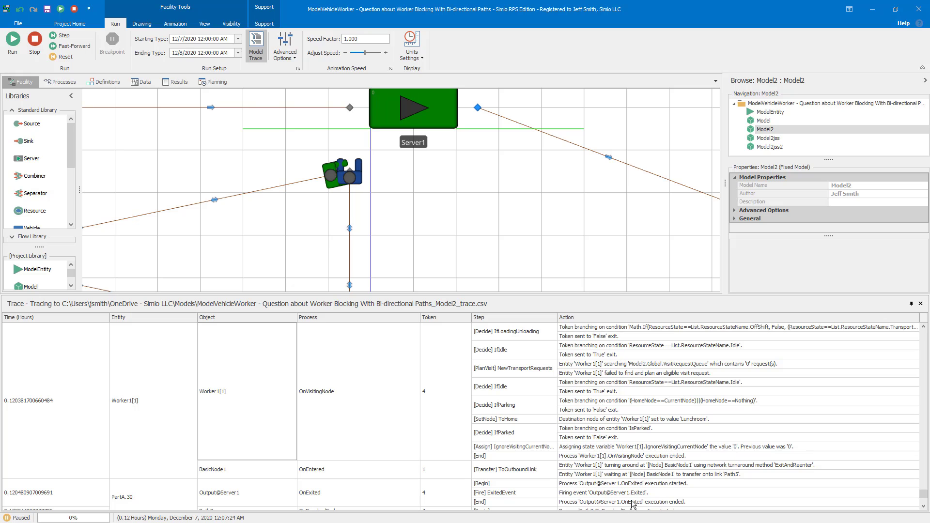
pyautogui.scroll(-1, 533, 484)
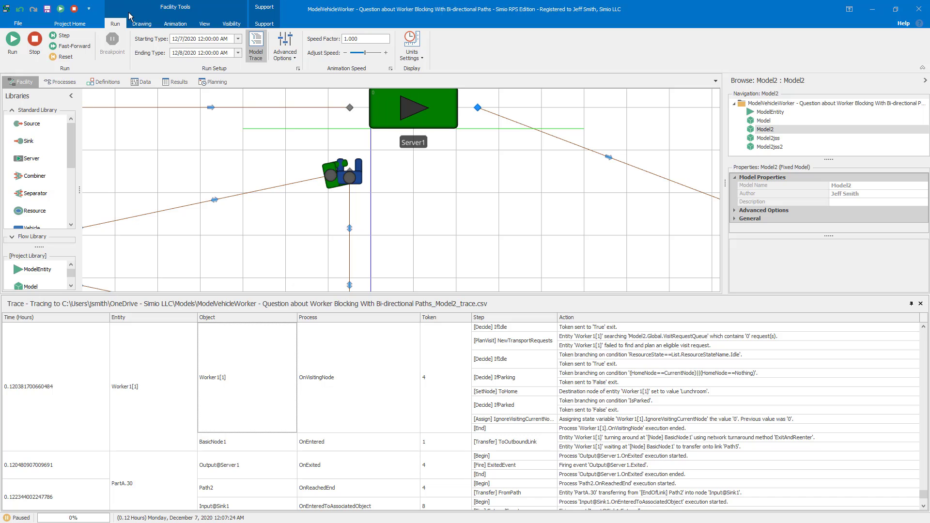
# Stop and reset Model2, returning Worker1 home, and shrink the trace table
pyautogui.click(40, 44)
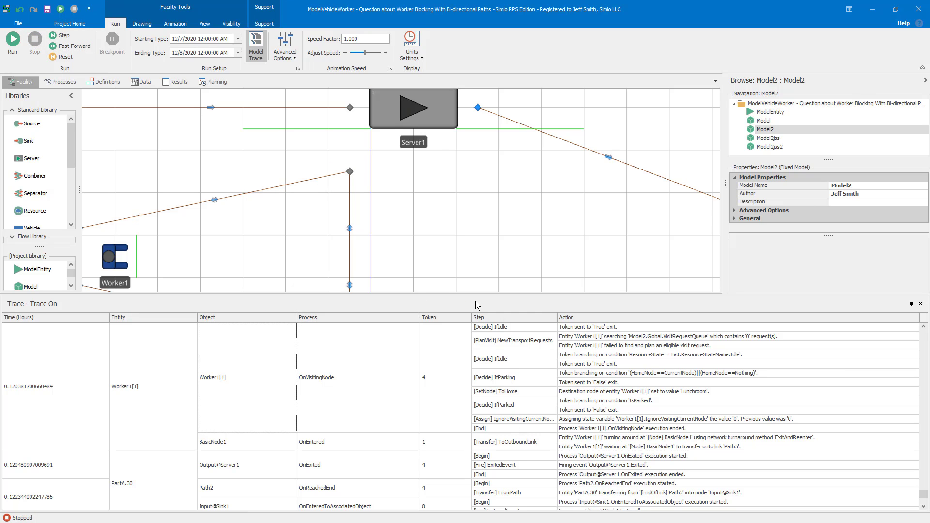
pyautogui.moveTo(477, 297); pyautogui.dragTo(484, 406)
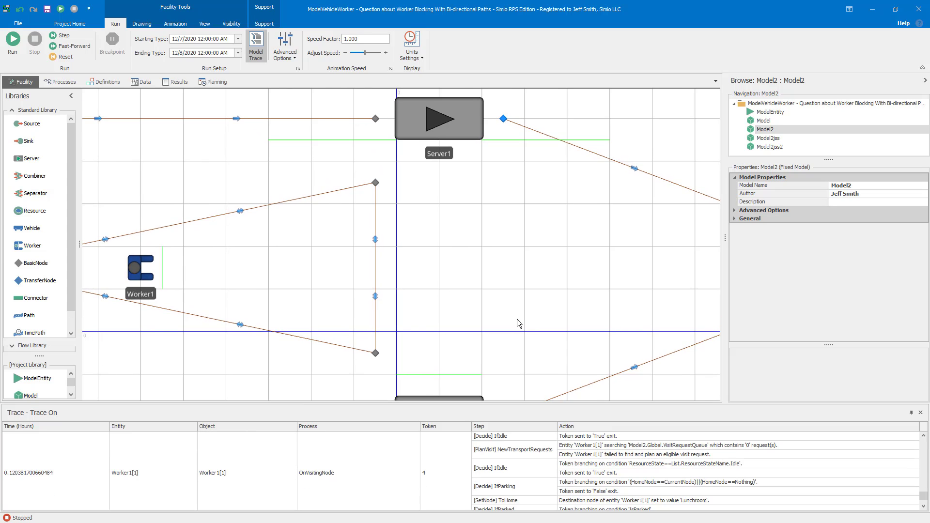